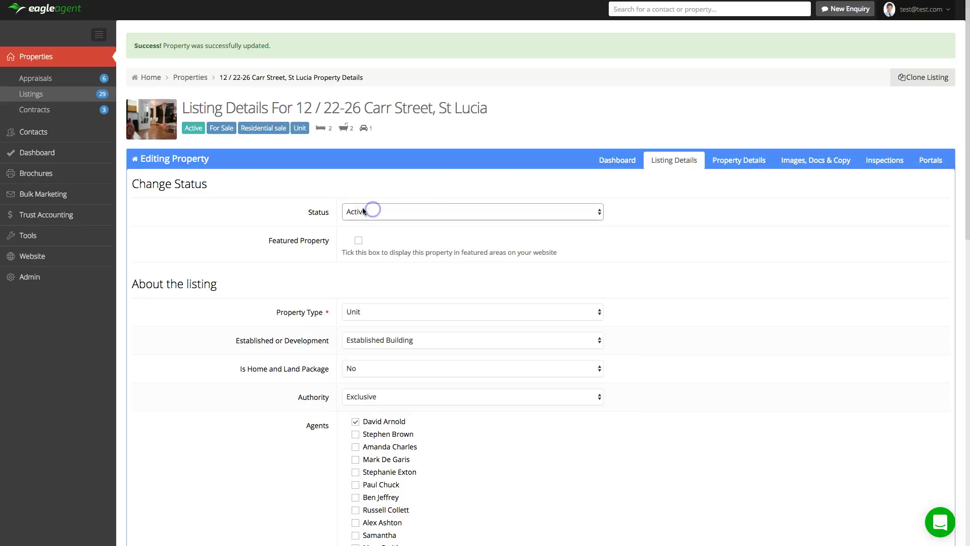
# Change the listing's status to Under Offer and save it to begin adding a contract.
pyautogui.click(505, 213)
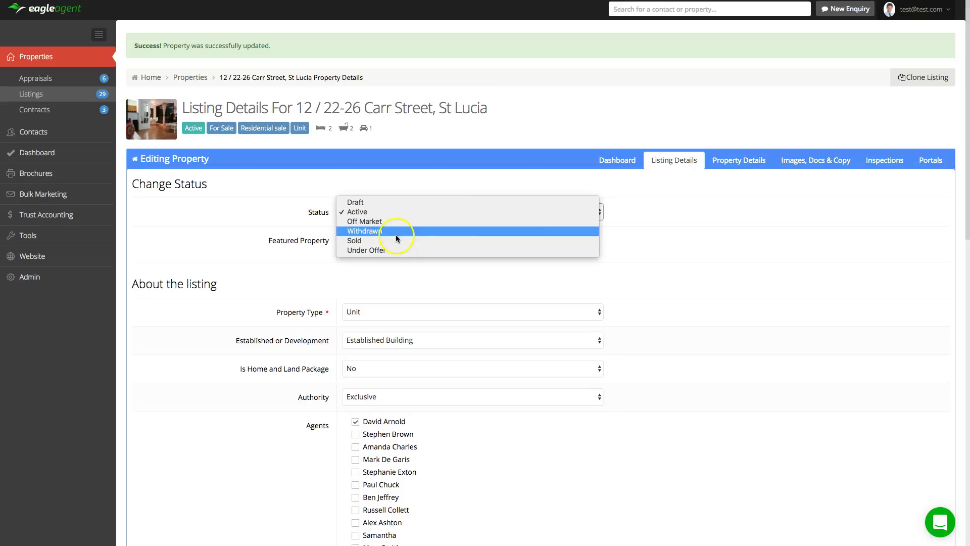
pyautogui.click(391, 250)
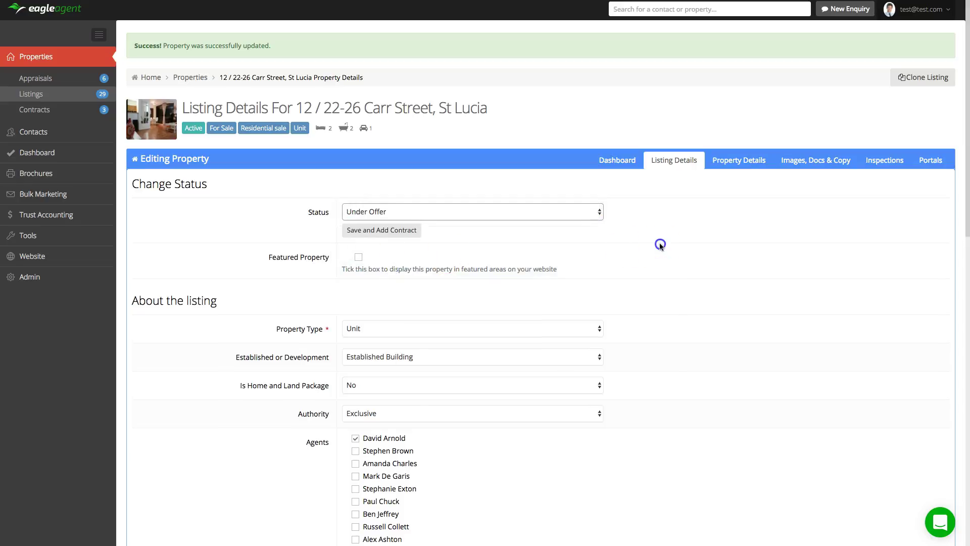
pyautogui.click(370, 236)
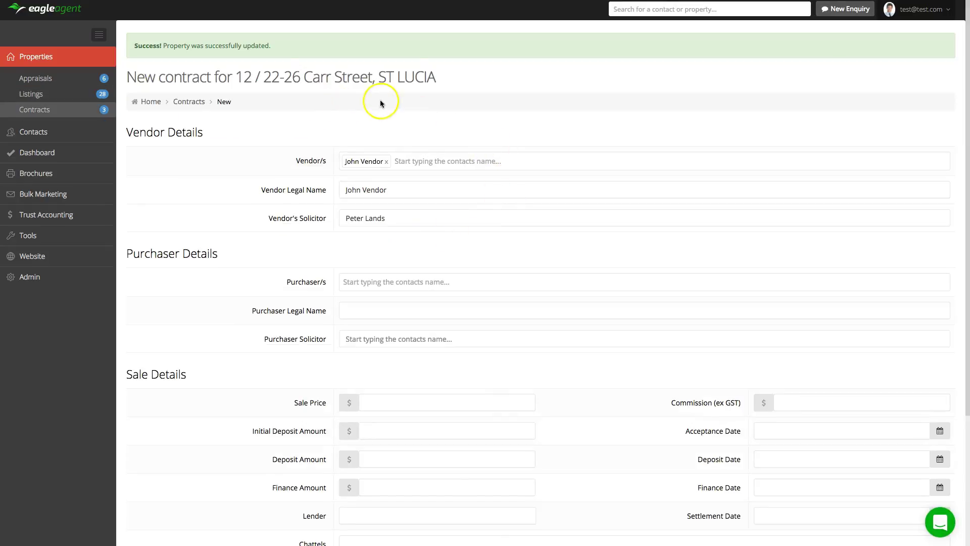
# Fill in the purchaser details with the existing purchaser contact, the purchaser's legal name and the purchaser solicitor's name.
pyautogui.click(395, 285)
pyautogui.write('Fred purchaser')
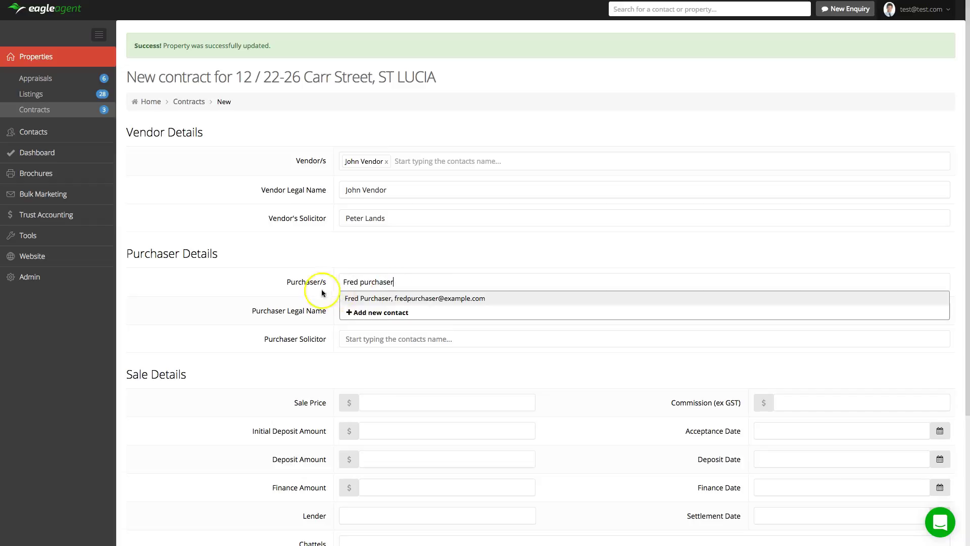
pyautogui.click(374, 296)
pyautogui.click(379, 310)
pyautogui.write('Fred Purchaser')
pyautogui.click(346, 340)
pyautogui.write('Bob Loblaw')
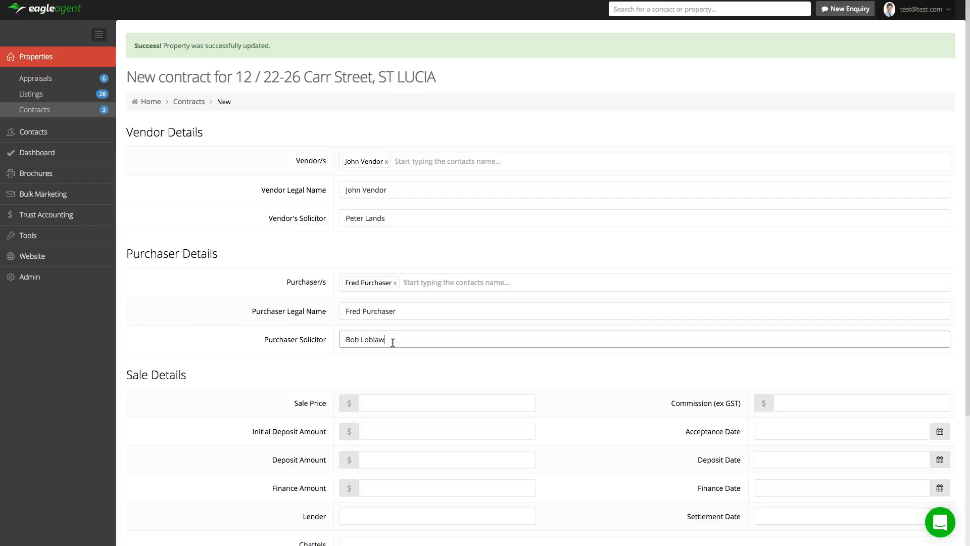
pyautogui.click(404, 357)
pyautogui.write('ob Loblaw')
pyautogui.click(398, 369)
# Set the contract's sale price to 500000 and the commission excluding GST to 10000.
pyautogui.click(492, 367)
pyautogui.scroll(-1, 494, 368)
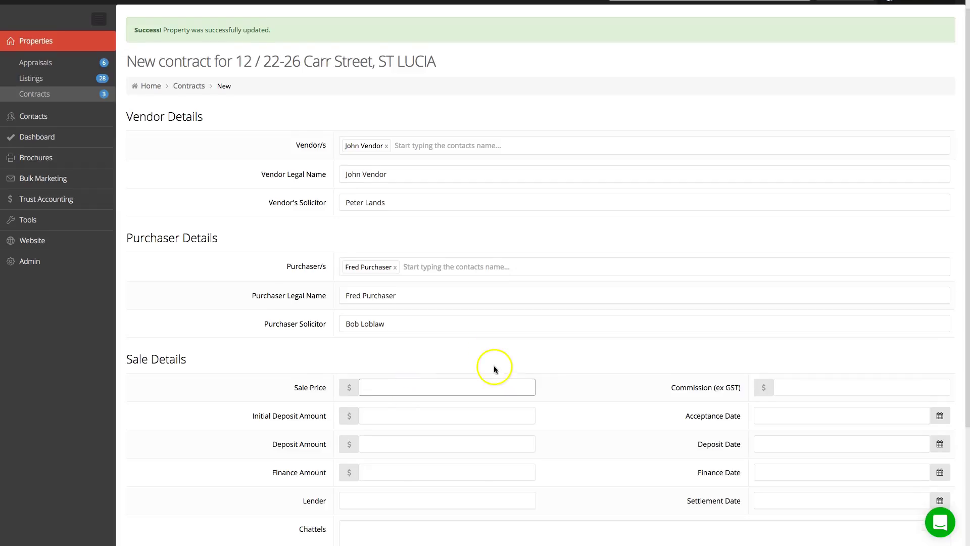
pyautogui.write('50')
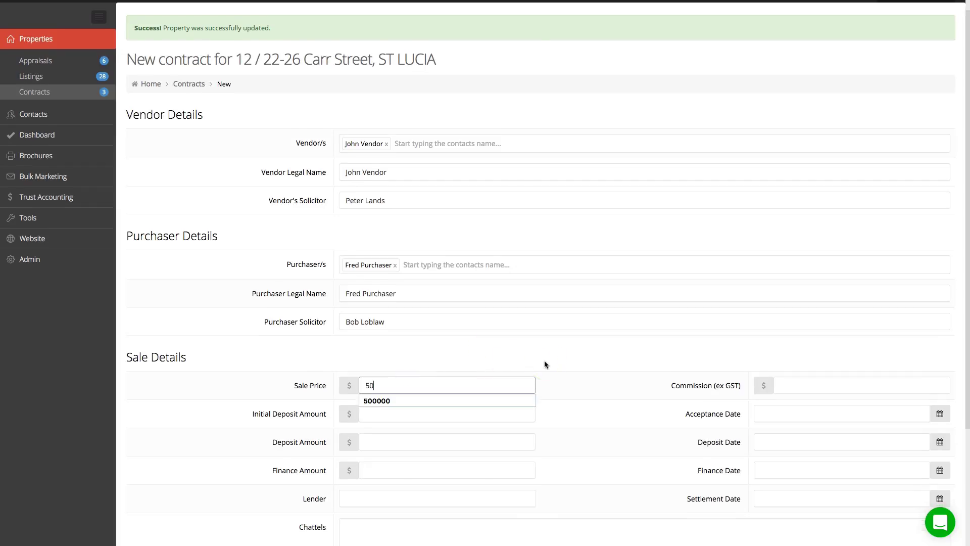
pyautogui.write('0000')
pyautogui.click(803, 388)
pyautogui.write('1000')
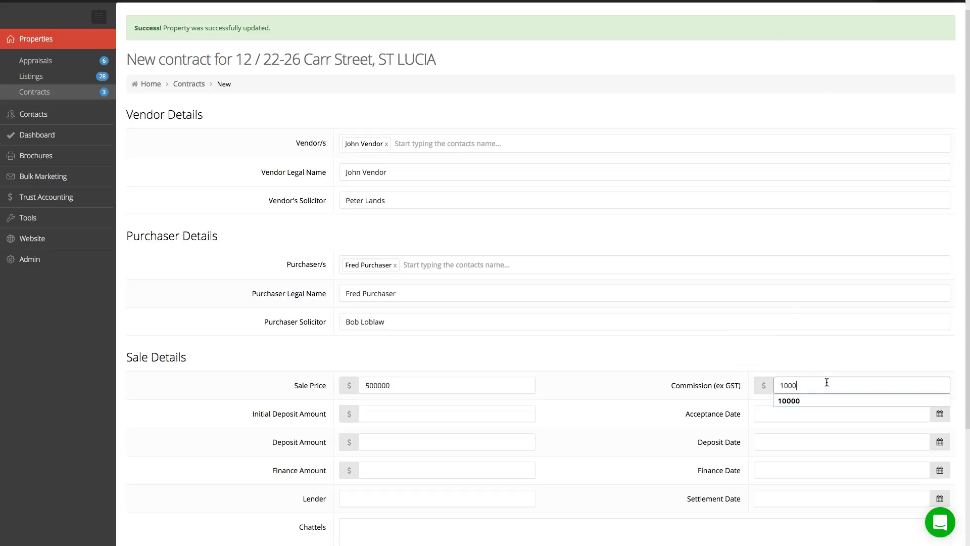
# Set the deposit amount to 50000 and the finance amount to 450000.
pyautogui.scroll(-2, 617, 330)
pyautogui.click(418, 372)
pyautogui.click(405, 393)
pyautogui.write('500')
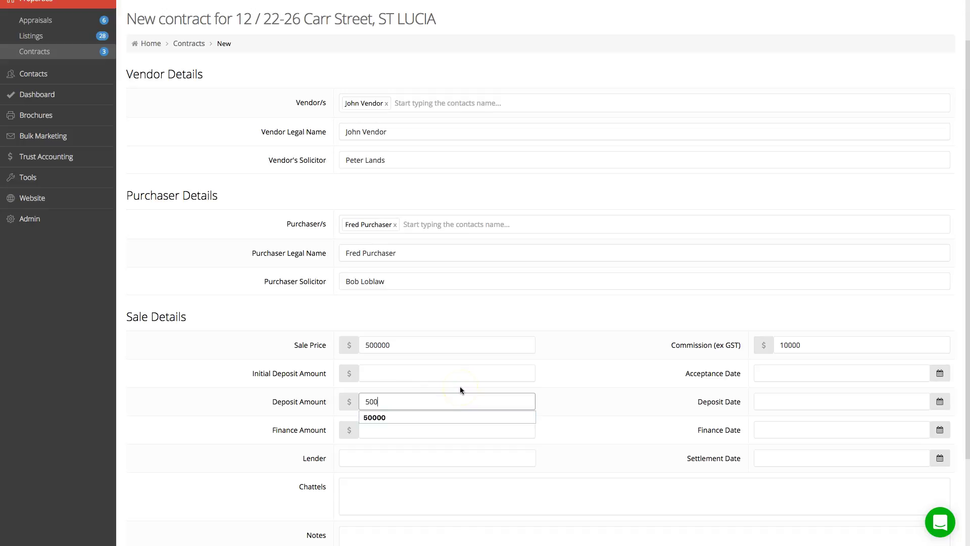
pyautogui.write('00')
pyautogui.click(604, 390)
pyautogui.click(365, 405)
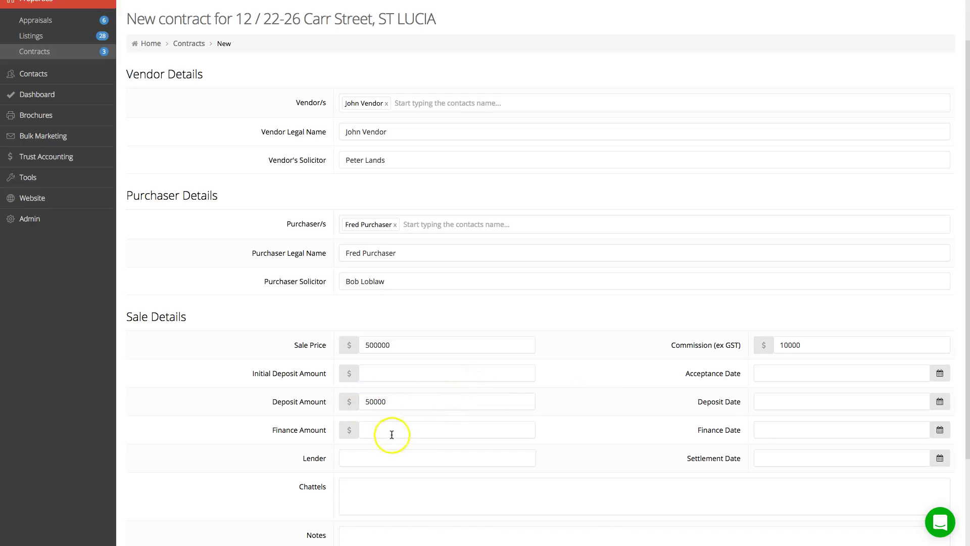
pyautogui.click(467, 429)
pyautogui.write('450000')
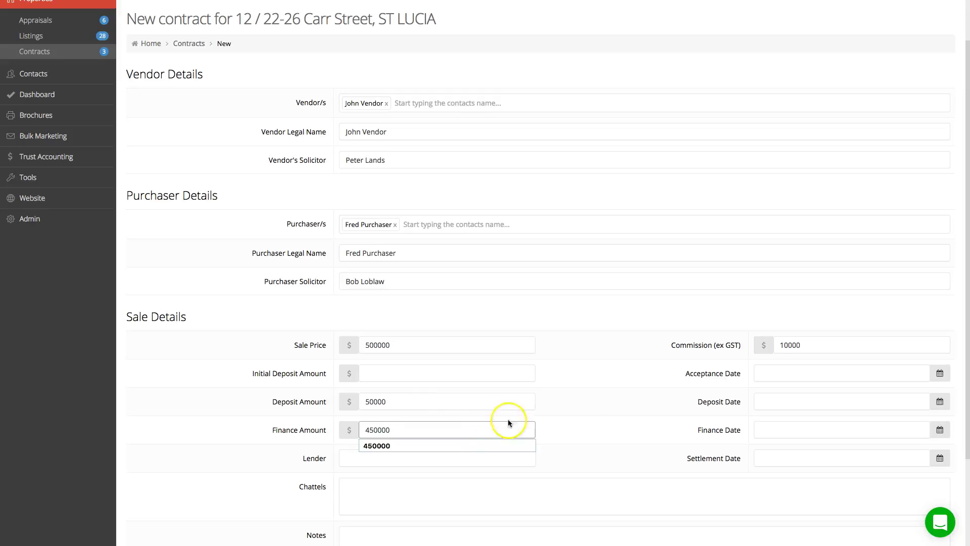
pyautogui.click(581, 412)
# Set the acceptance date to 31-03-2017 and the settlement date to 30-04-2017, and save the contract.
pyautogui.click(940, 373)
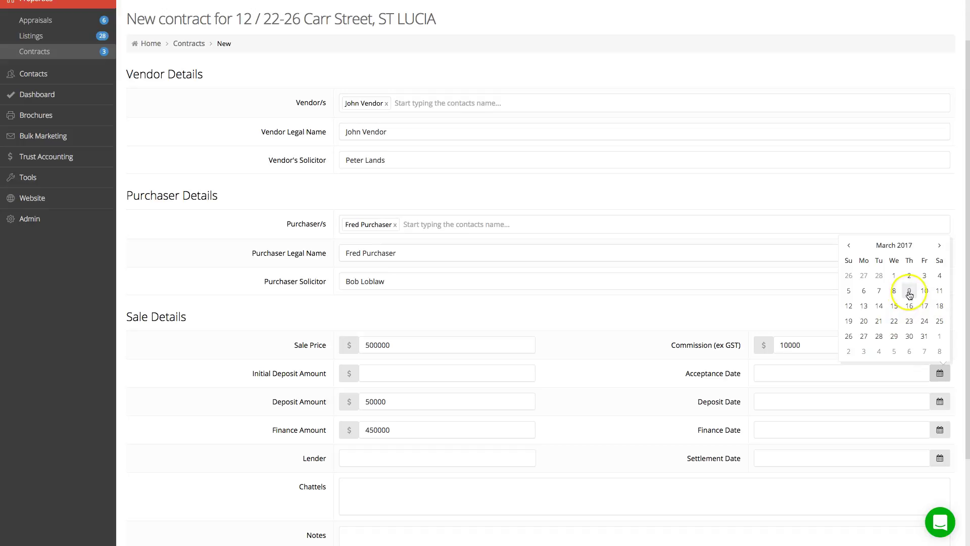
pyautogui.click(924, 336)
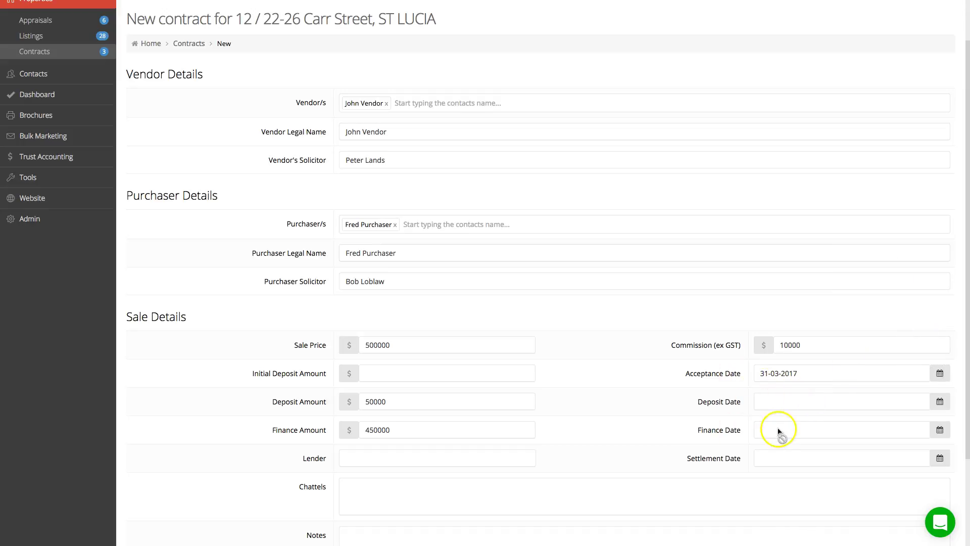
pyautogui.click(941, 459)
pyautogui.click(938, 330)
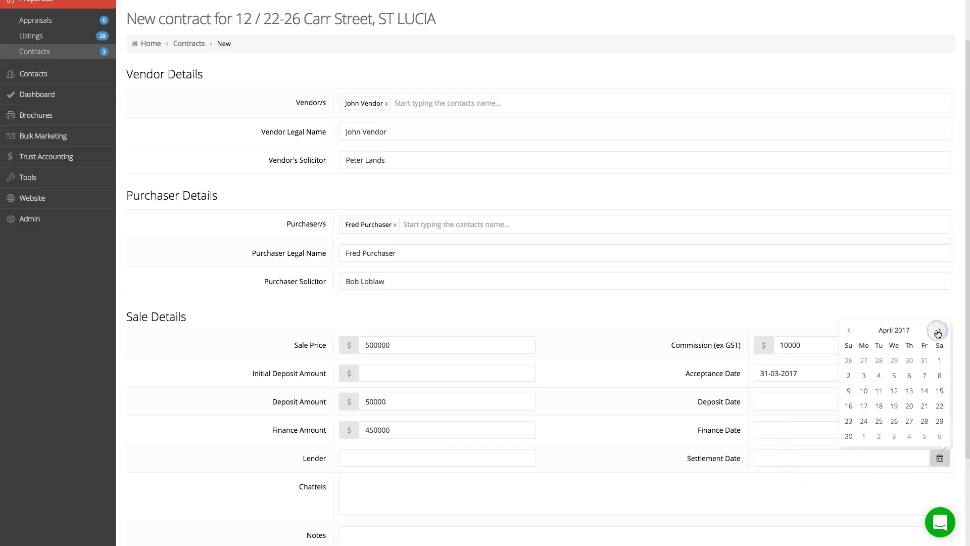
pyautogui.click(854, 436)
pyautogui.scroll(-2, 647, 417)
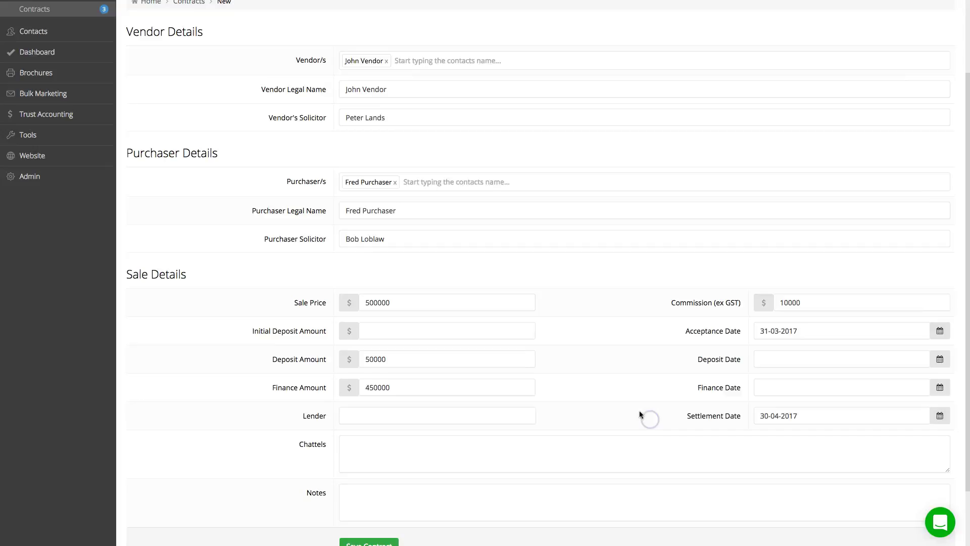
pyautogui.click(380, 503)
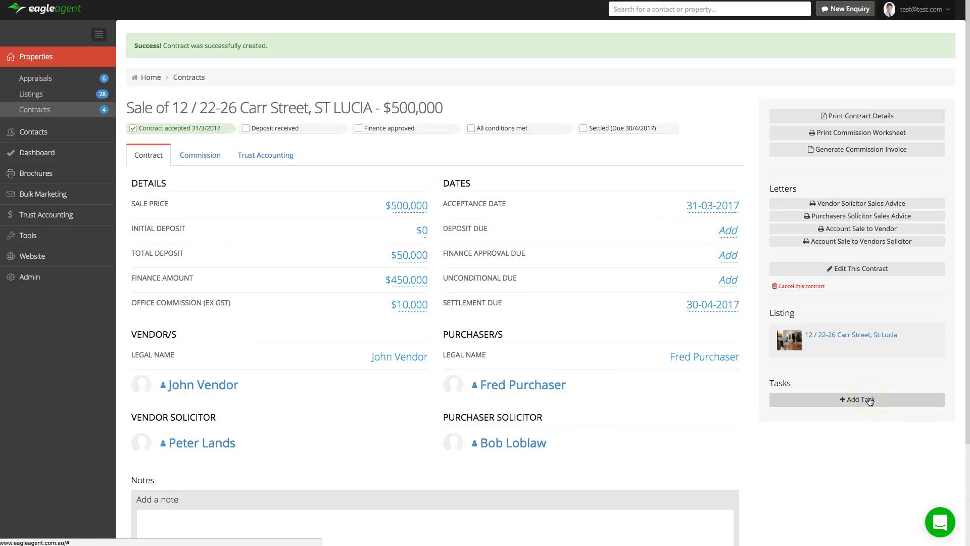
# Review the new contract's details and notes area, and its commission sections from gross commission down to the summary.
pyautogui.scroll(-3, 660, 427)
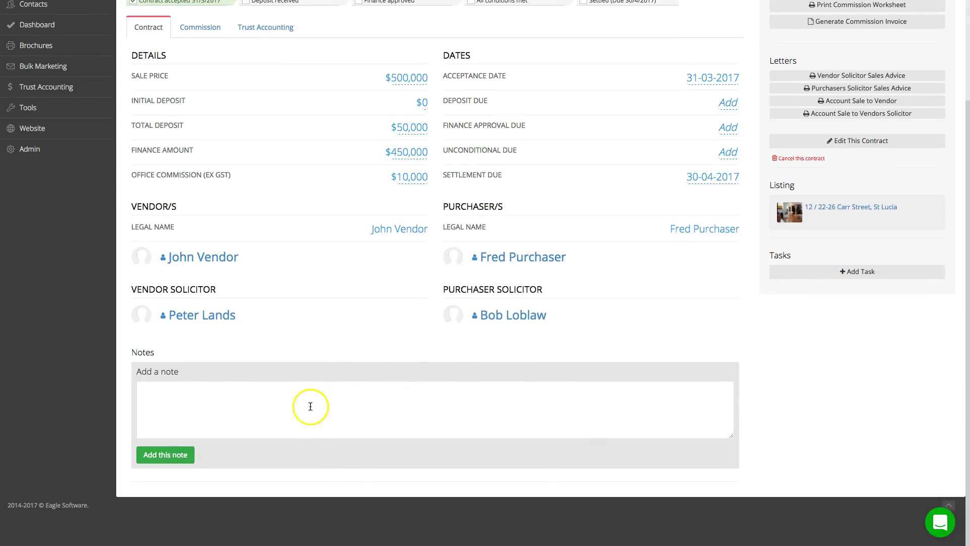
pyautogui.scroll(3, 313, 425)
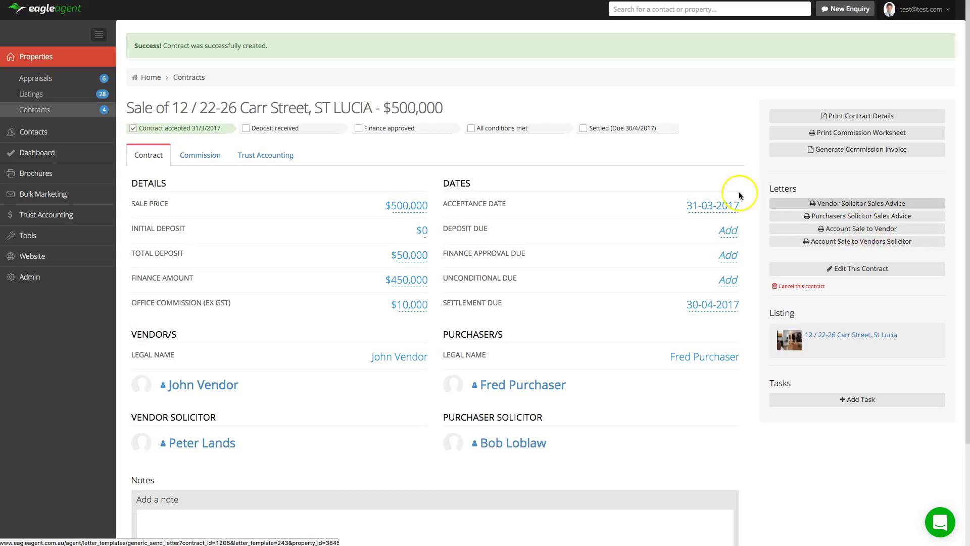
pyautogui.click(216, 154)
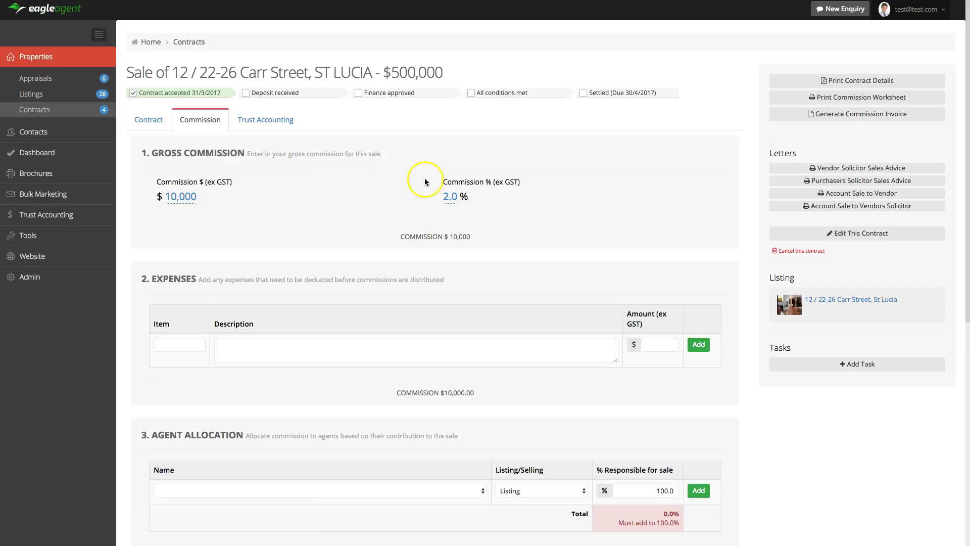
pyautogui.scroll(-2, 291, 205)
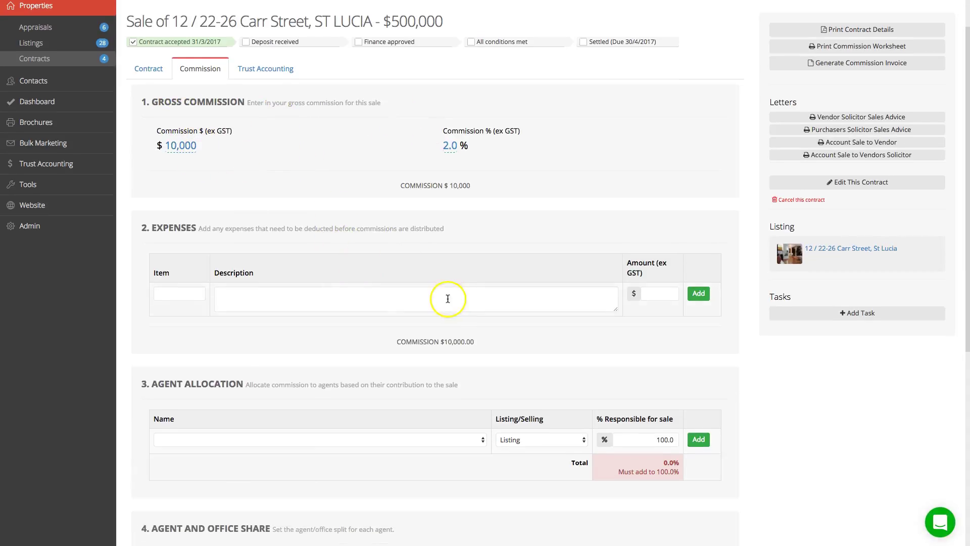
pyautogui.scroll(-9, 441, 297)
pyautogui.scroll(-3, 381, 218)
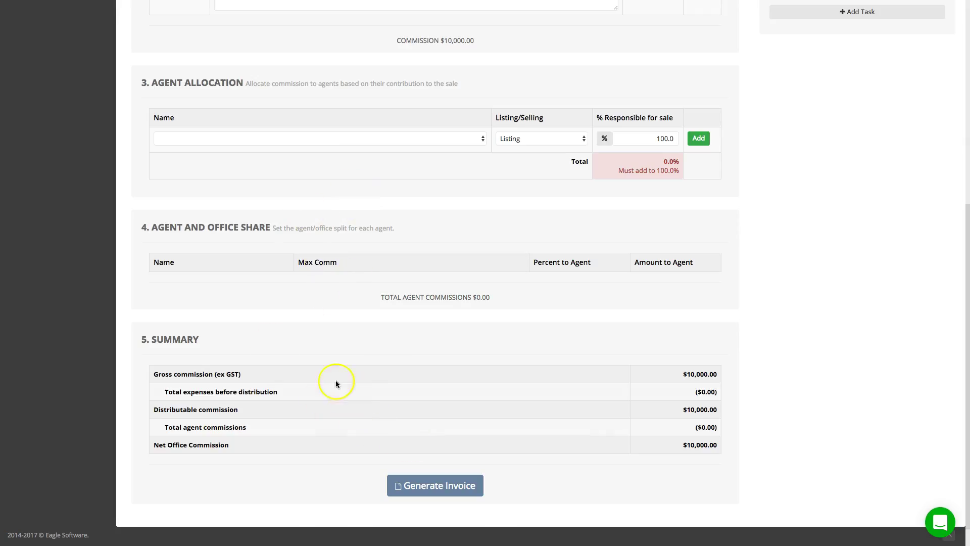
pyautogui.scroll(14, 324, 400)
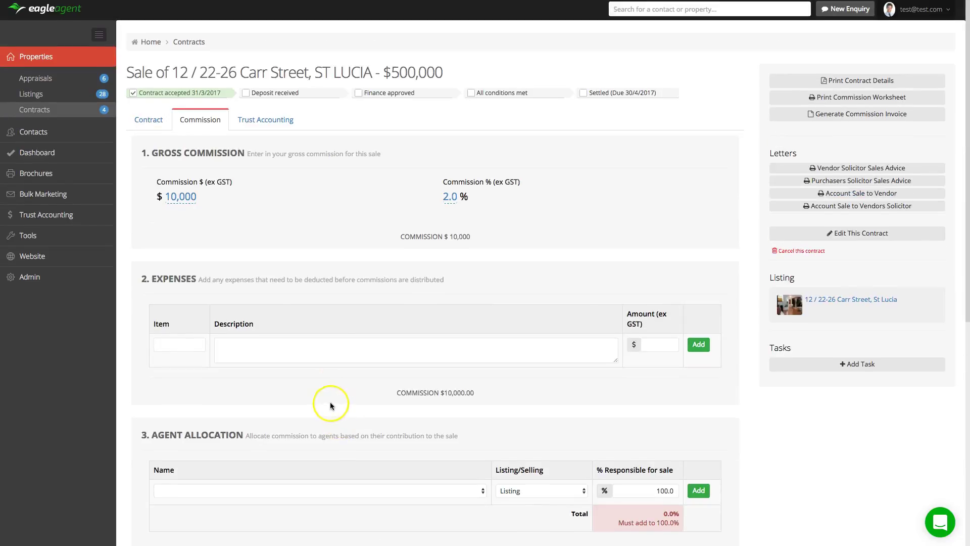
# In the contract's trust accounting, enter the vendor's street address, suburb, state and postcode for a new ledger account.
pyautogui.click(264, 123)
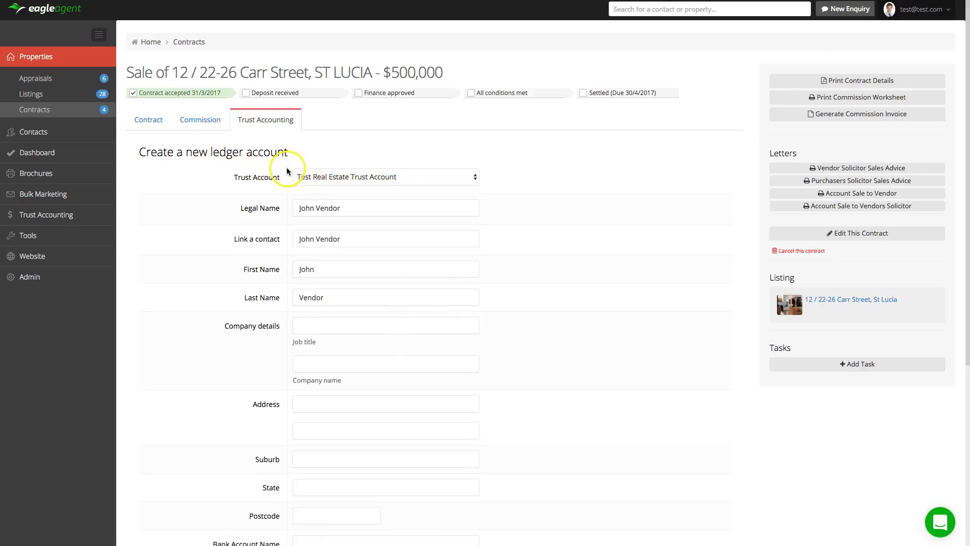
pyautogui.click(379, 401)
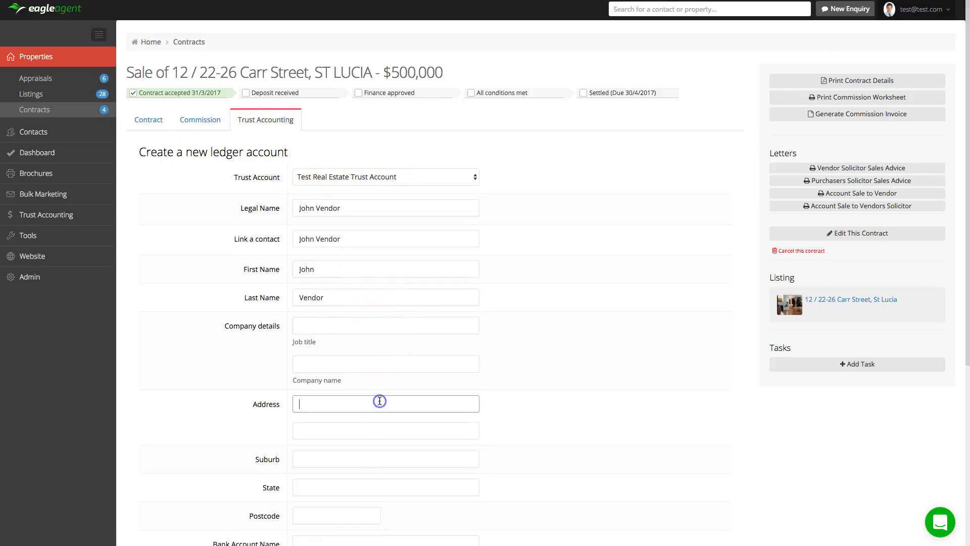
pyautogui.write('123 Fake St')
pyautogui.press('Tab')
pyautogui.press('Tab')
pyautogui.write('Fakeville')
pyautogui.press('Tab')
pyautogui.write('VIC')
pyautogui.press('Tab')
pyautogui.write('3004')
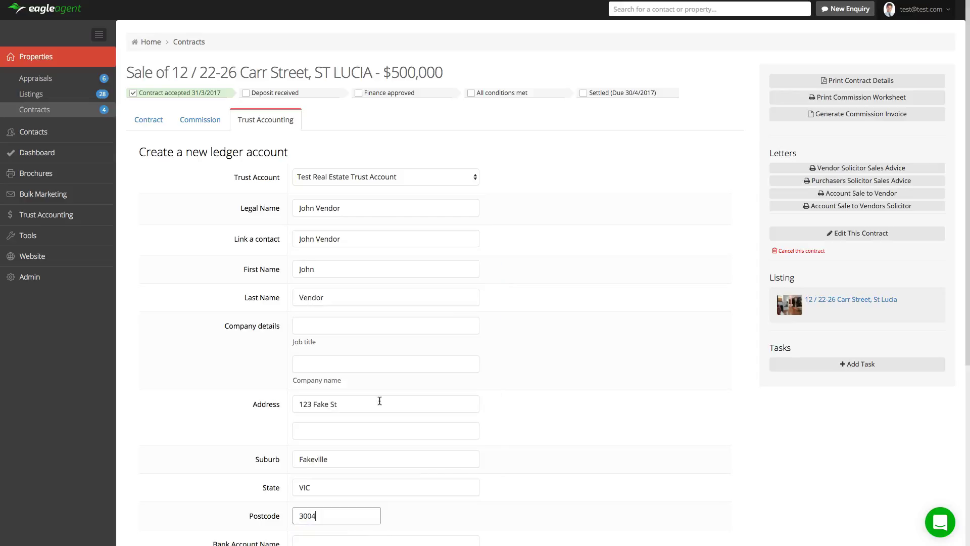
pyautogui.click(589, 383)
# Create the vendor's ledger account from the completed form.
pyautogui.scroll(-2, 589, 383)
pyautogui.scroll(-2, 589, 385)
pyautogui.click(313, 457)
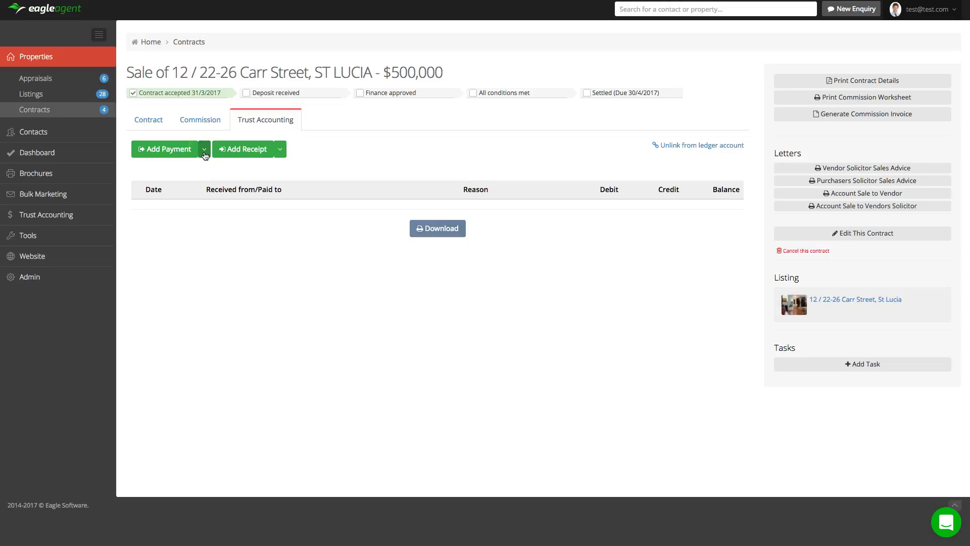
# Record a receipt for the purchaser's deposit with method Cheque and cheque number 147, leaving the receipt unemailed, and save it.
pyautogui.click(322, 152)
pyautogui.click(281, 150)
pyautogui.click(266, 180)
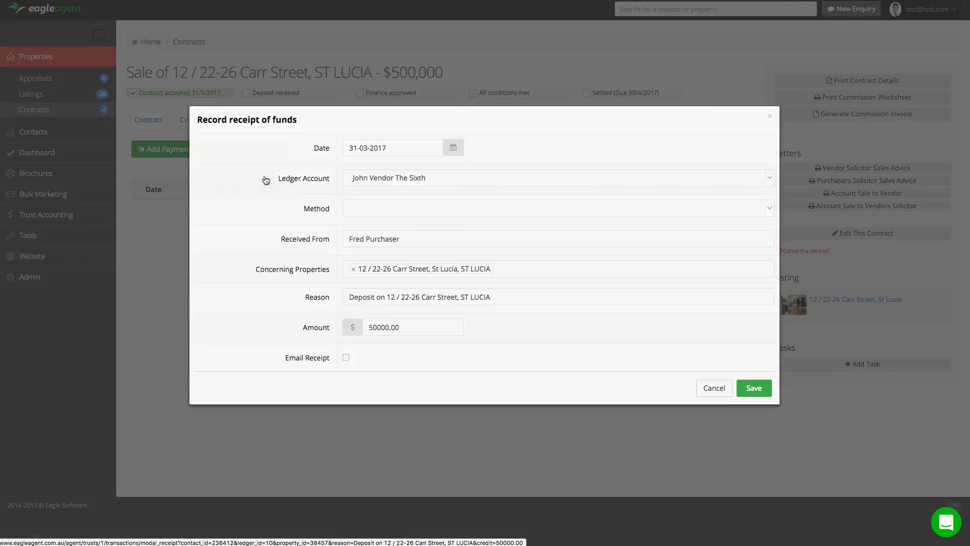
pyautogui.click(364, 210)
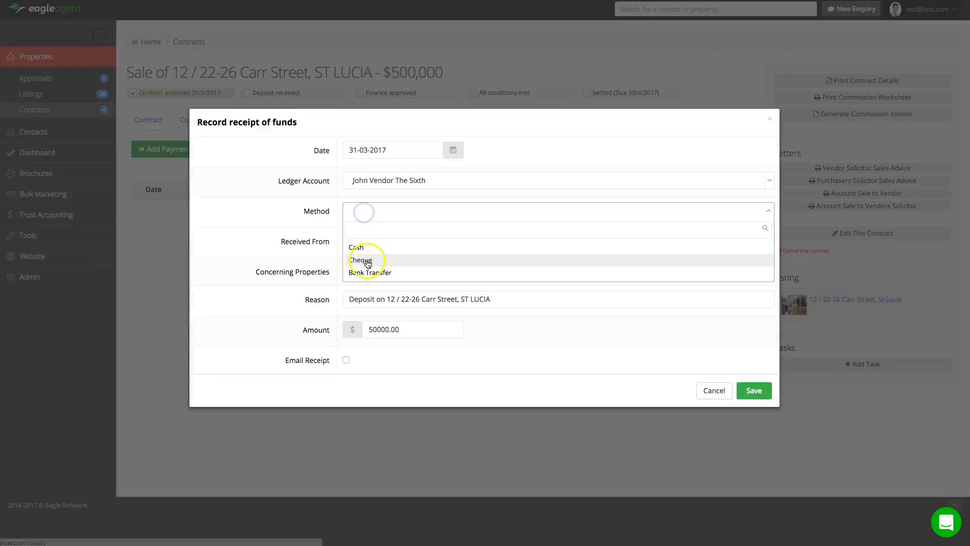
pyautogui.click(368, 261)
pyautogui.click(360, 242)
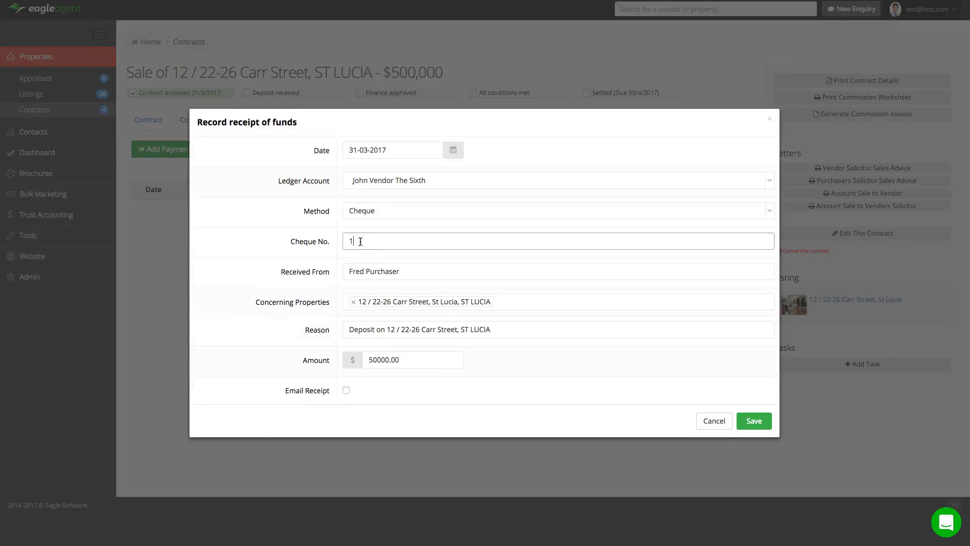
pyautogui.write('147')
pyautogui.click(240, 272)
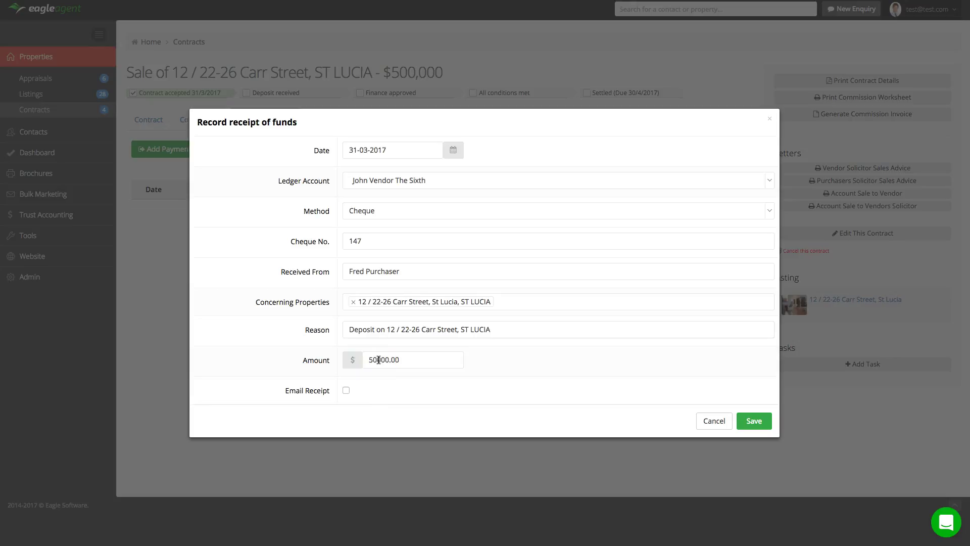
pyautogui.click(347, 392)
pyautogui.click(346, 390)
pyautogui.click(754, 423)
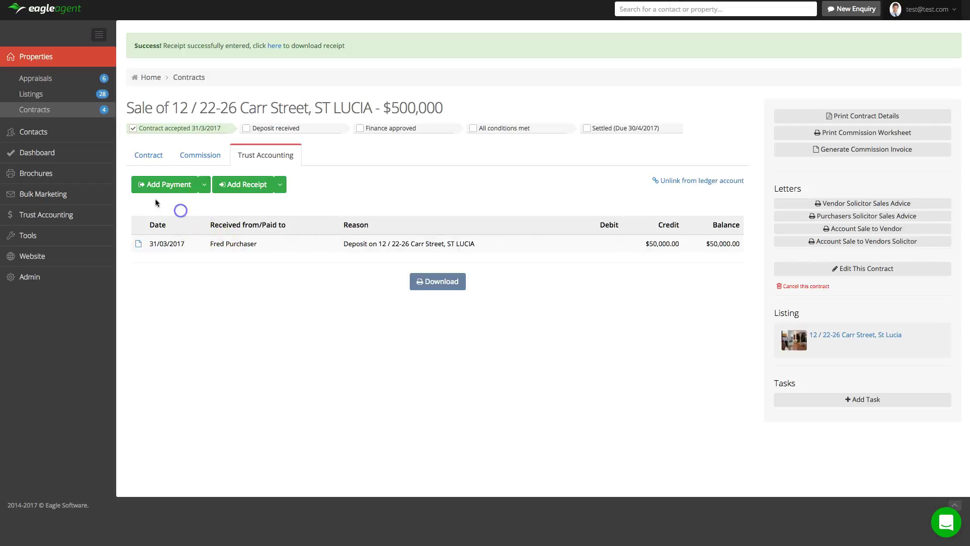
# Start a commission payment from the trust account for the Carr Street sale, with Bank Transfer as the method.
pyautogui.click(205, 186)
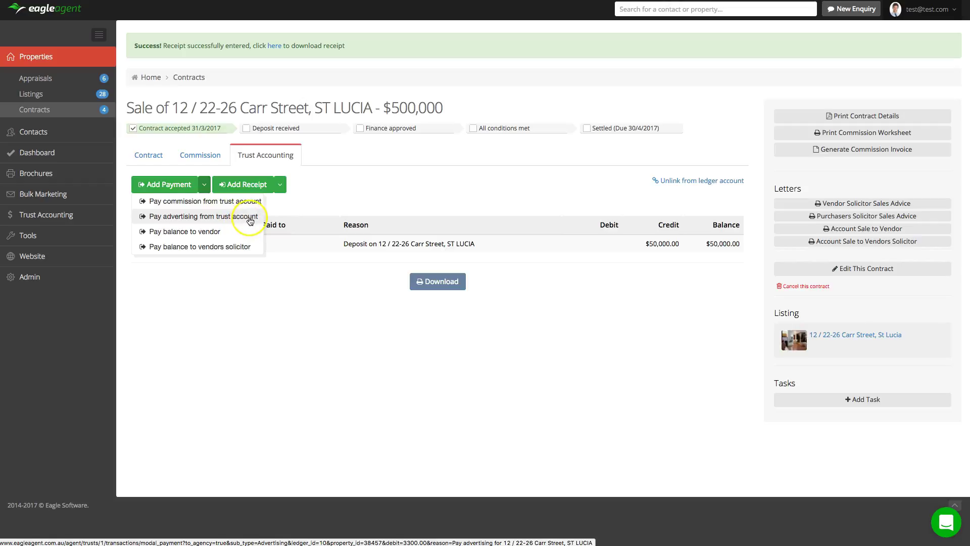
pyautogui.click(194, 205)
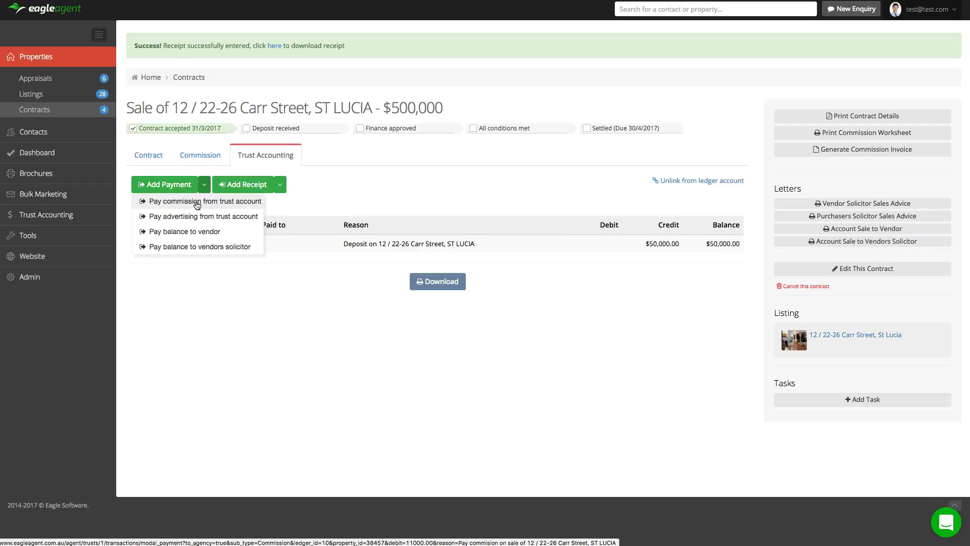
pyautogui.click(196, 202)
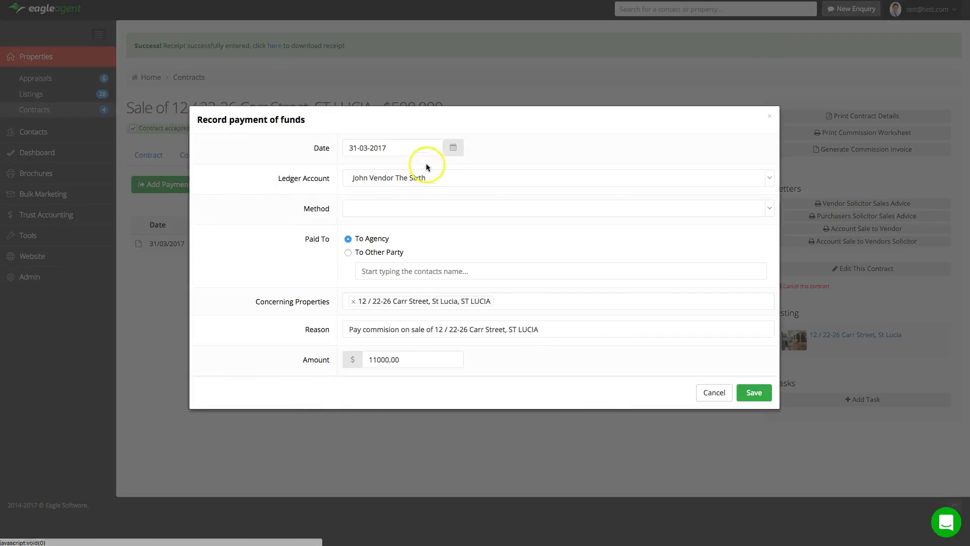
pyautogui.click(392, 208)
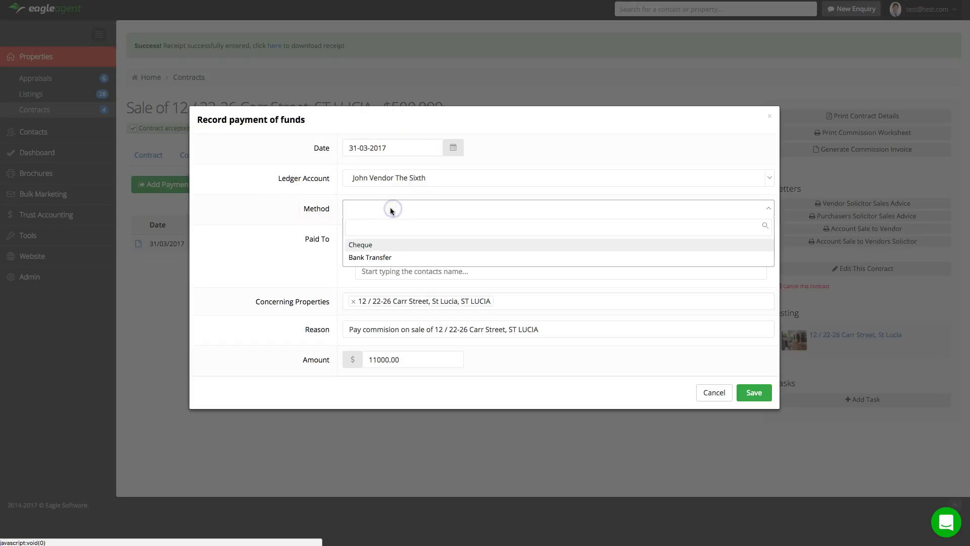
pyautogui.click(380, 256)
# Enter ABC Real Estate Pty Ltd as the bank account name for the commission payment, plus the BSB and account number.
pyautogui.click(365, 240)
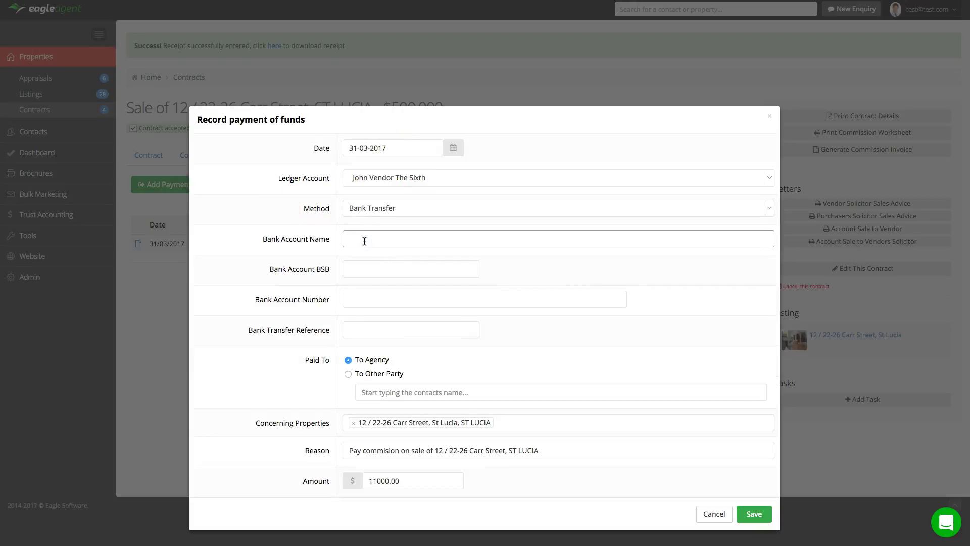
pyautogui.click(355, 242)
pyautogui.write('ABC Real Estate Pty Ltd')
pyautogui.press('Tab')
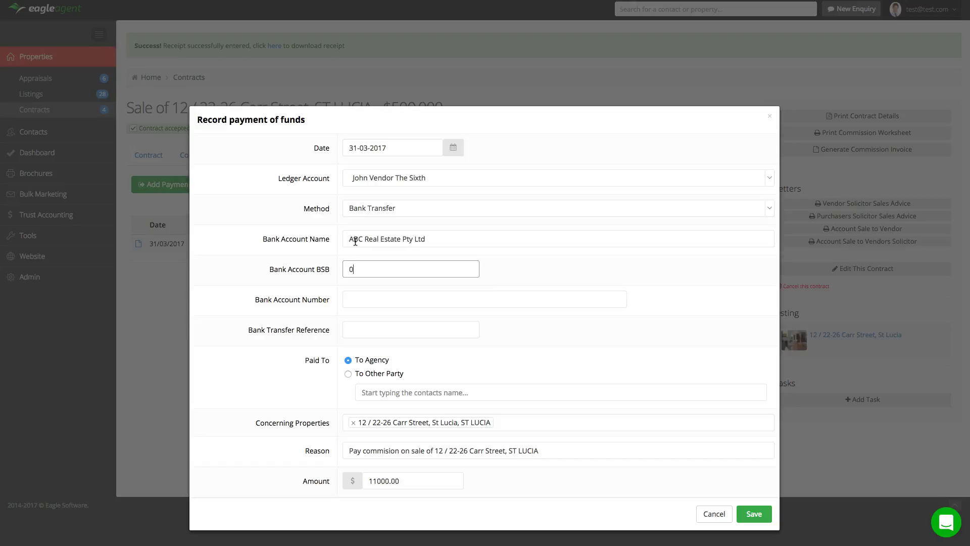
pyautogui.write('33111')
pyautogui.press('Tab')
pyautogui.write('12345678')
pyautogui.press('Tab')
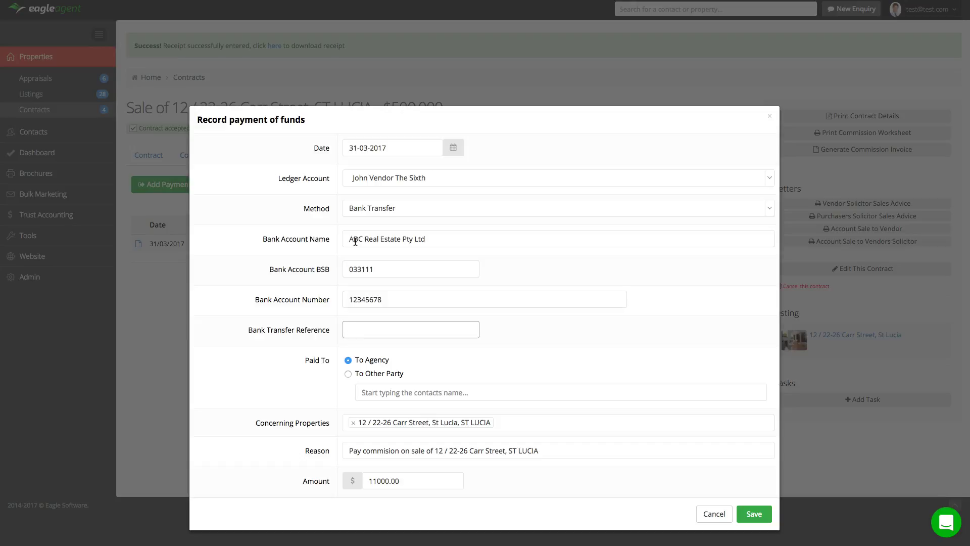
# Set the bank transfer reference to "commission carr st" and save the commission payment to the agency.
pyautogui.write('commission carr st')
pyautogui.click(250, 251)
pyautogui.click(265, 366)
pyautogui.click(754, 515)
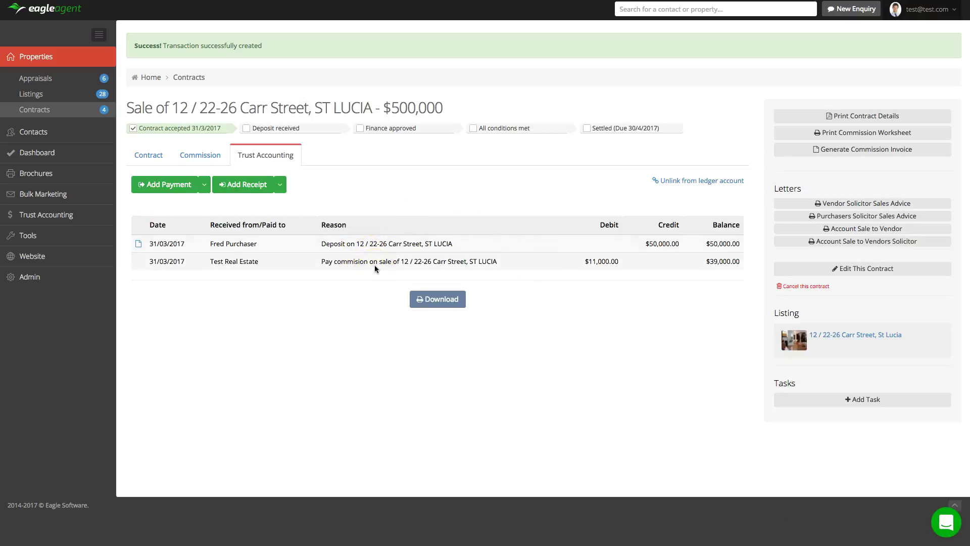
# Start a payment of the trust balance to the vendor's solicitor, with Bank Transfer as the method.
pyautogui.click(205, 184)
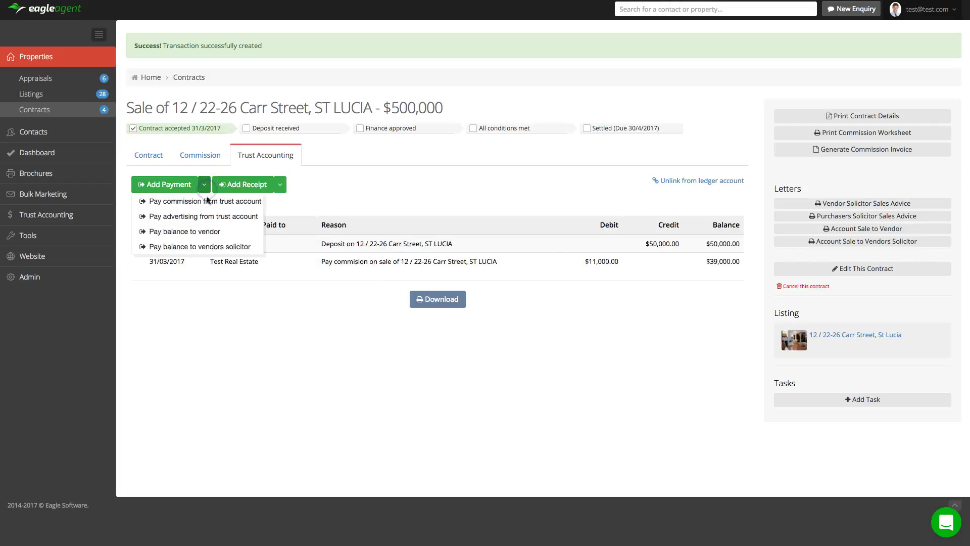
pyautogui.click(229, 247)
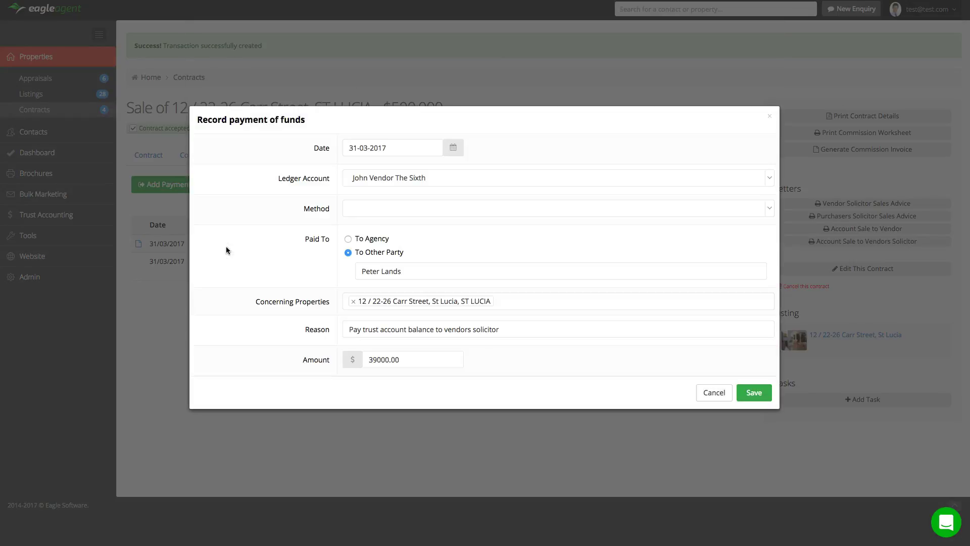
pyautogui.click(416, 208)
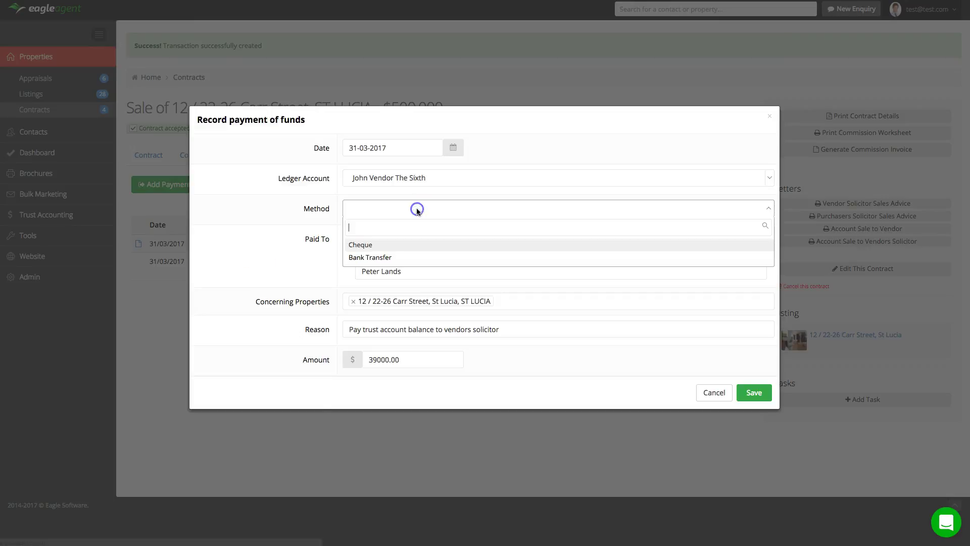
pyautogui.click(404, 255)
# Enter the solicitor's trust account name, BSB and bank account number for the balance payment.
pyautogui.click(365, 244)
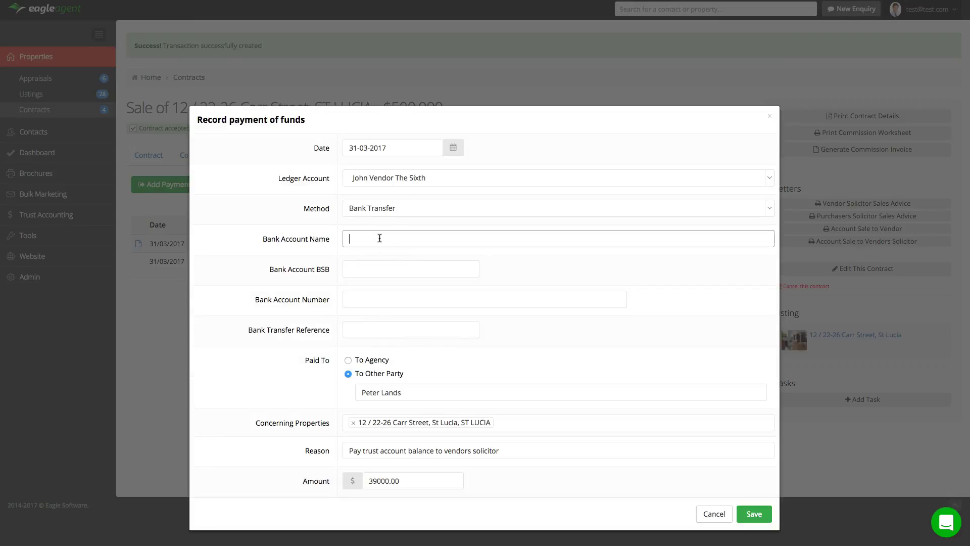
pyautogui.write('Peter Lands Trust Account')
pyautogui.press('Tab')
pyautogui.write('023')
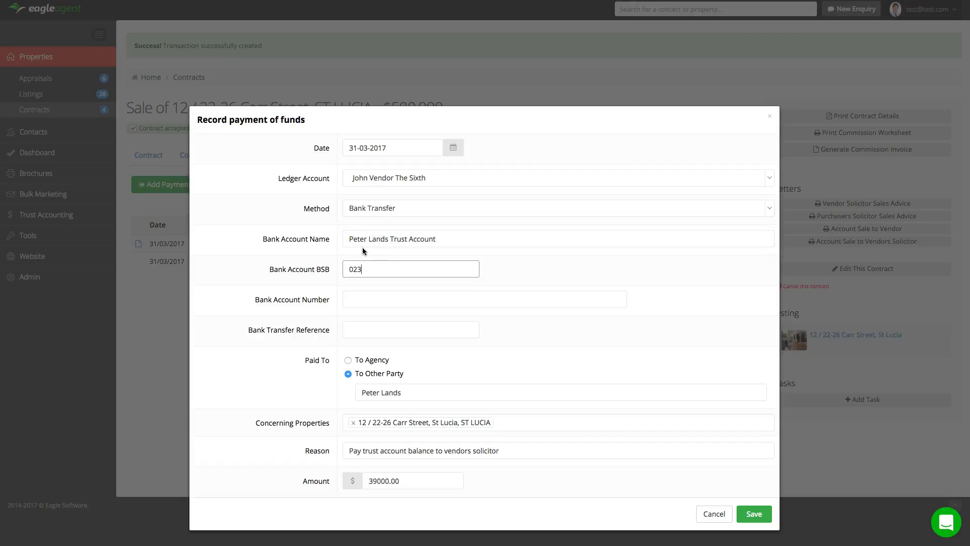
pyautogui.write('456')
pyautogui.press('Tab')
pyautogui.write('444')
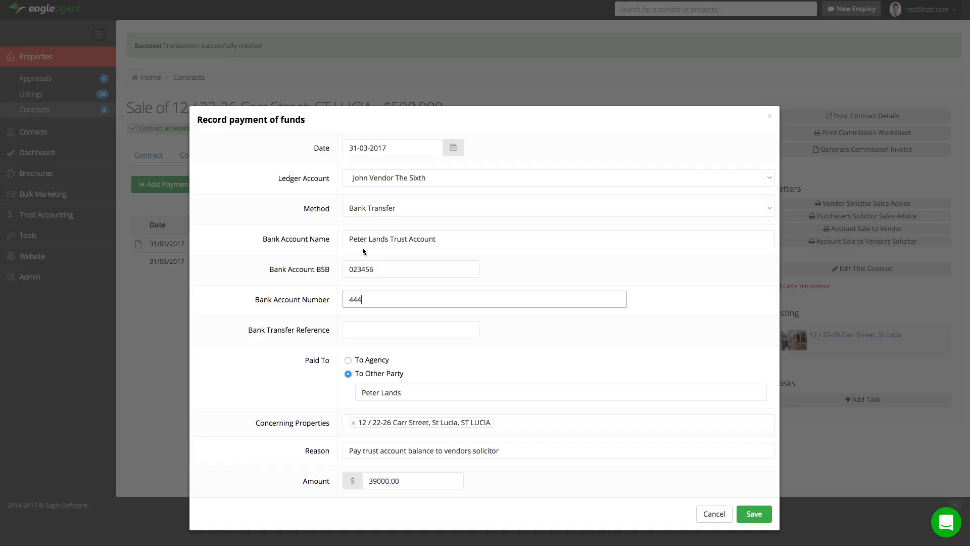
pyautogui.write('45555')
# Set the bank transfer reference to "balance of carr st" and save the payment to the vendor's solicitor.
pyautogui.press('Tab')
pyautogui.write('balance of carr st')
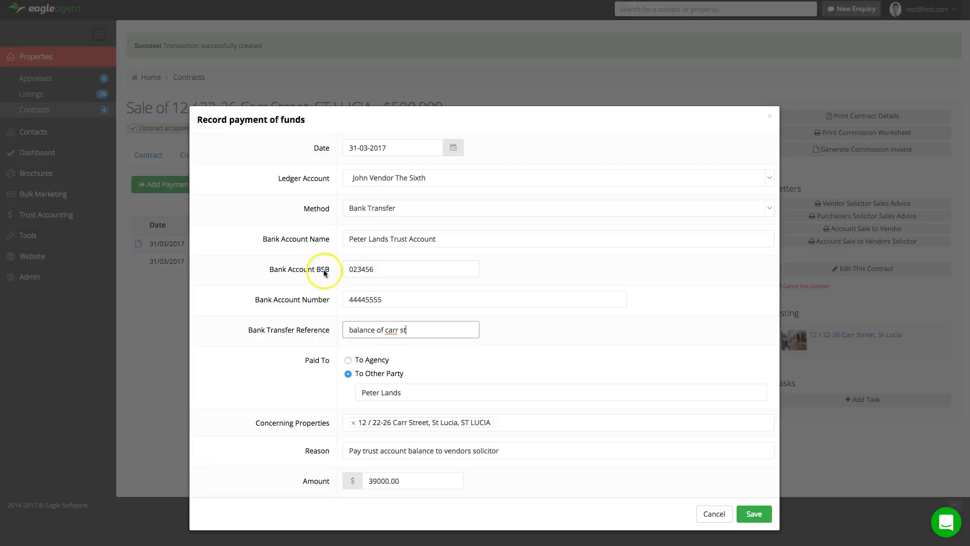
pyautogui.click(286, 479)
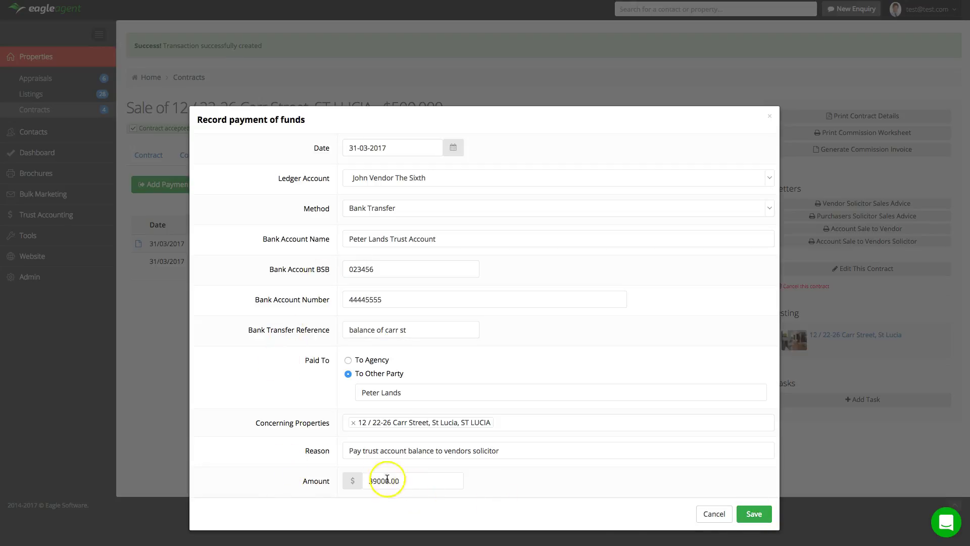
pyautogui.click(752, 519)
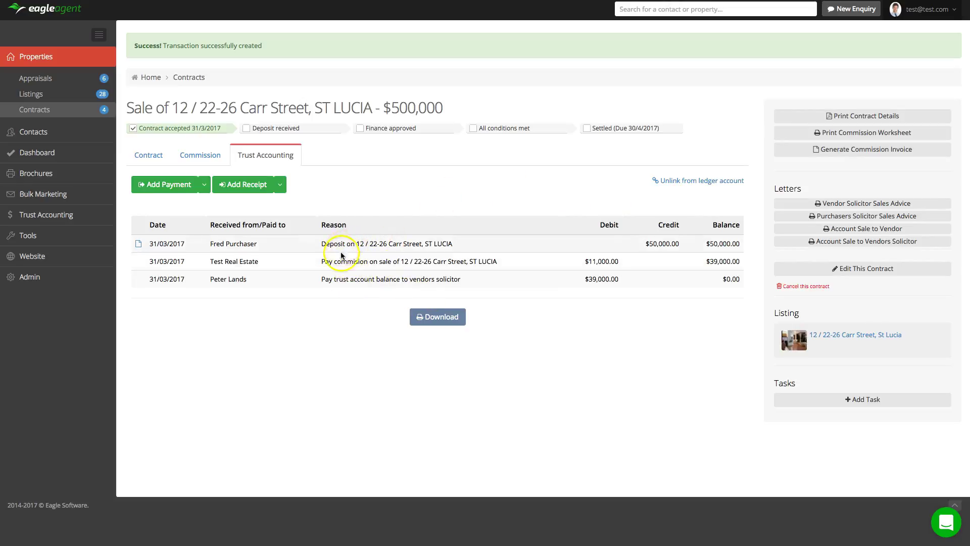
# Upload the bank statement file "OFX for demo.ofx" from the Desktop for reconciling the Test Real Estate Trust Account.
pyautogui.click(79, 216)
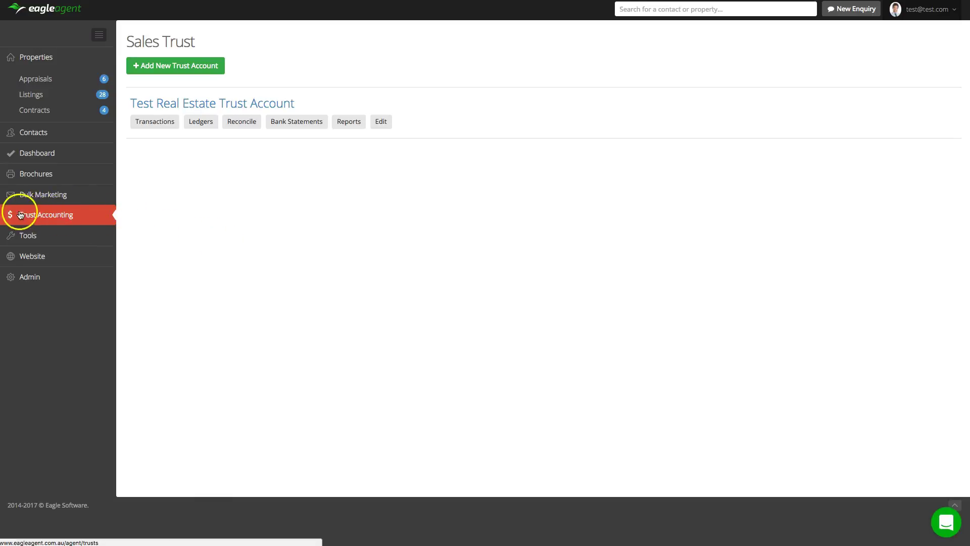
pyautogui.click(252, 126)
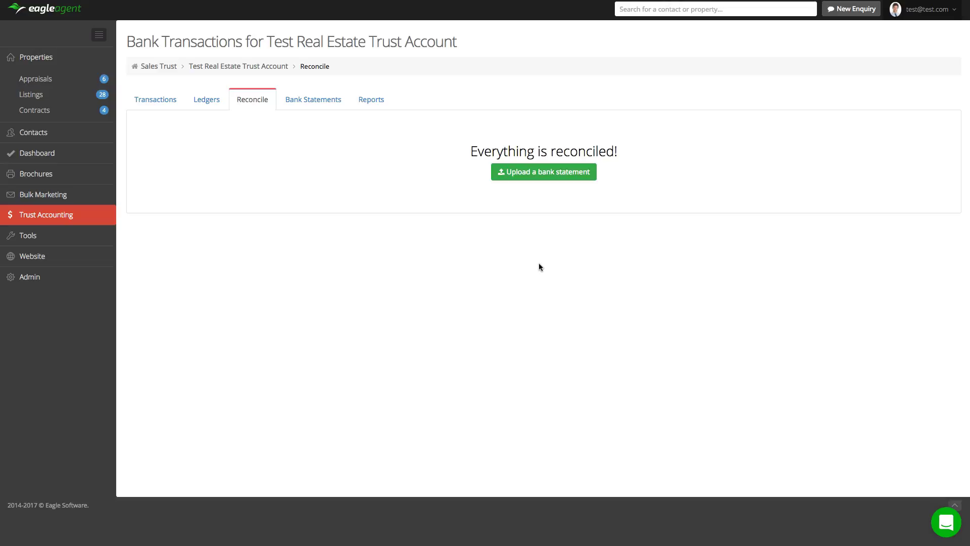
pyautogui.click(557, 248)
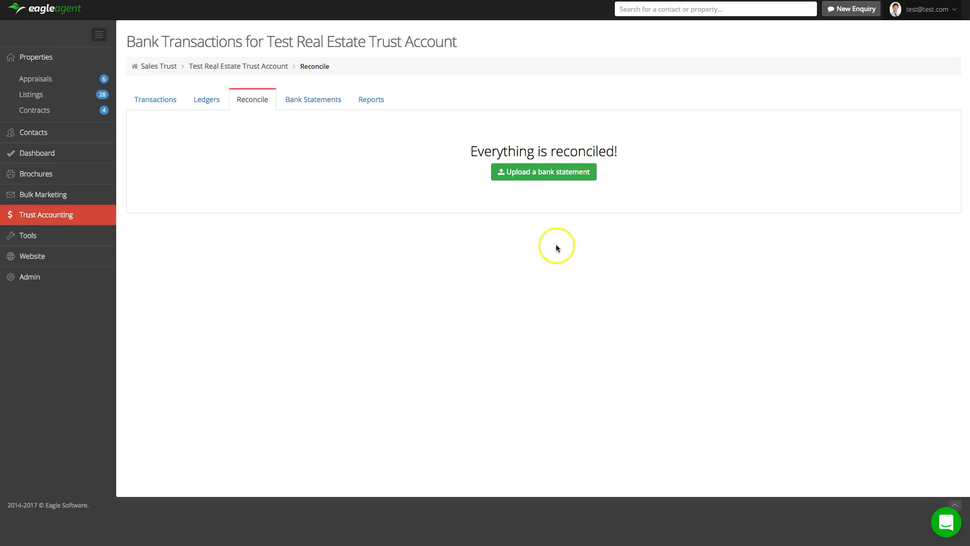
pyautogui.click(544, 174)
pyautogui.click(493, 270)
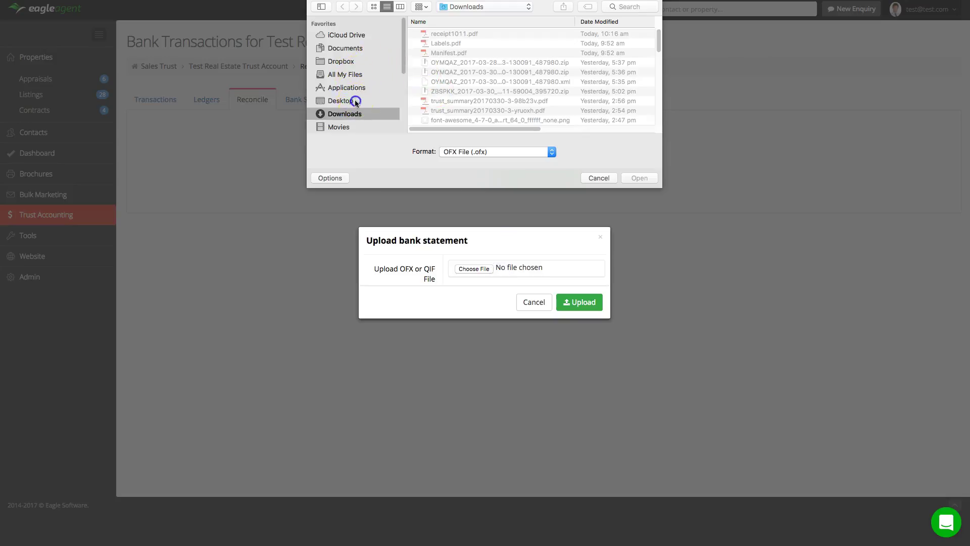
pyautogui.click(356, 101)
pyautogui.scroll(-5, 508, 63)
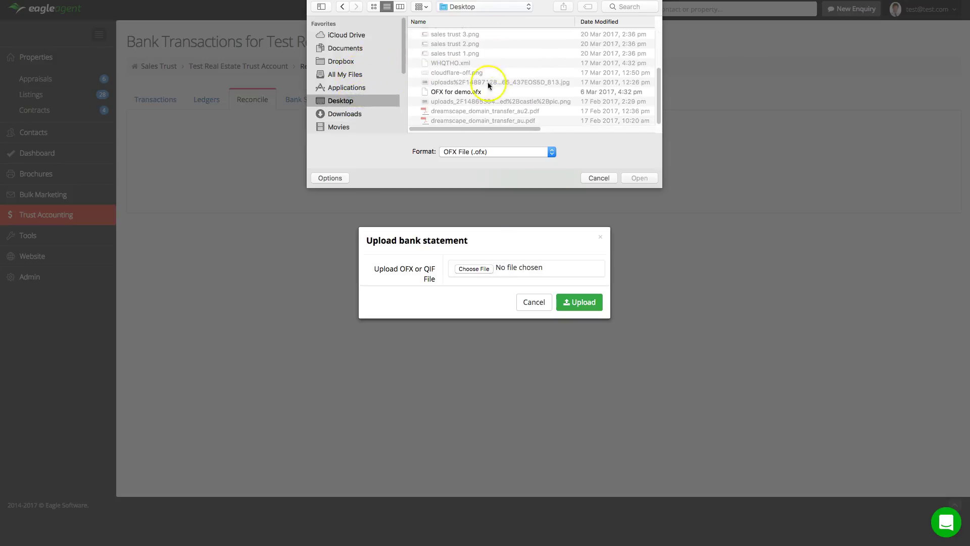
pyautogui.doubleClick(456, 93)
pyautogui.click(584, 303)
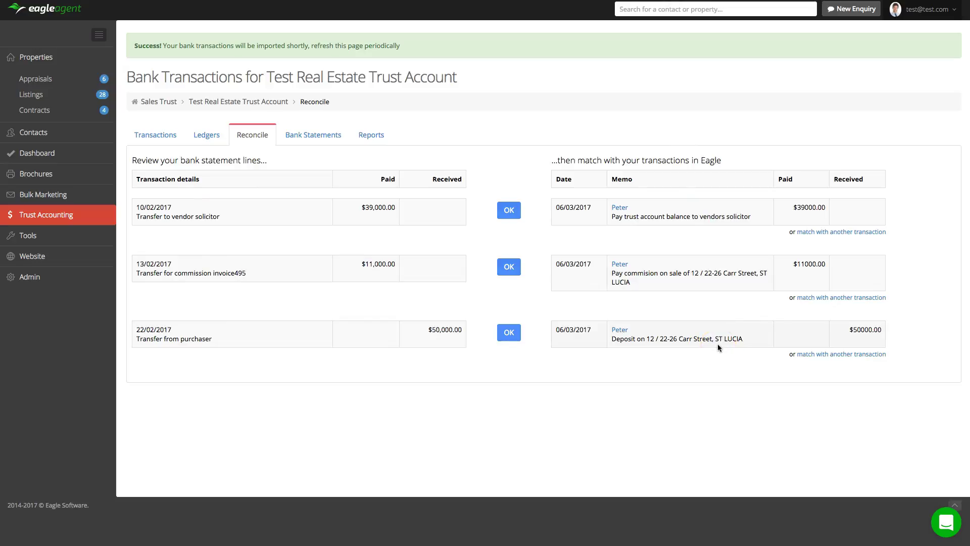
# Reconcile the "Transfer to vendor solicitor" statement line with its suggested trust balance payment.
pyautogui.click(507, 211)
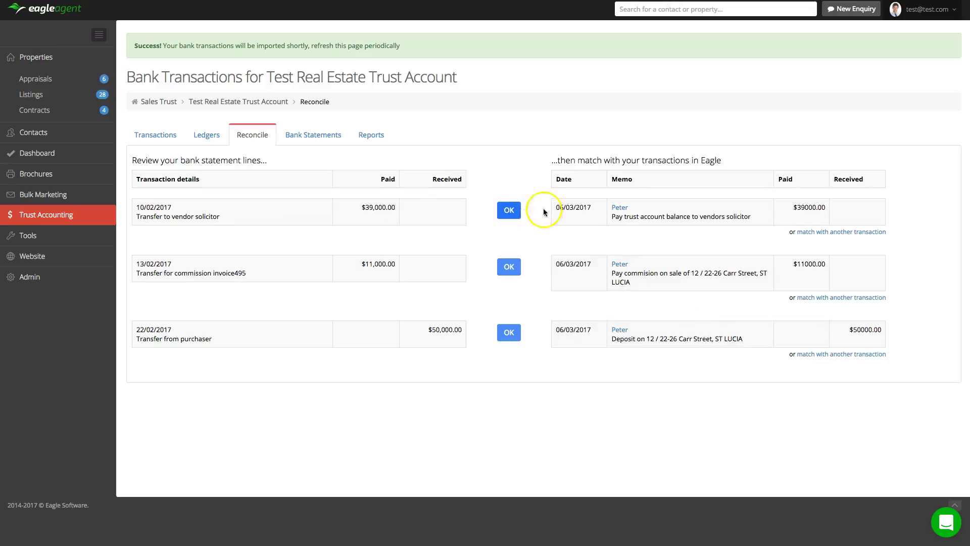
pyautogui.click(510, 210)
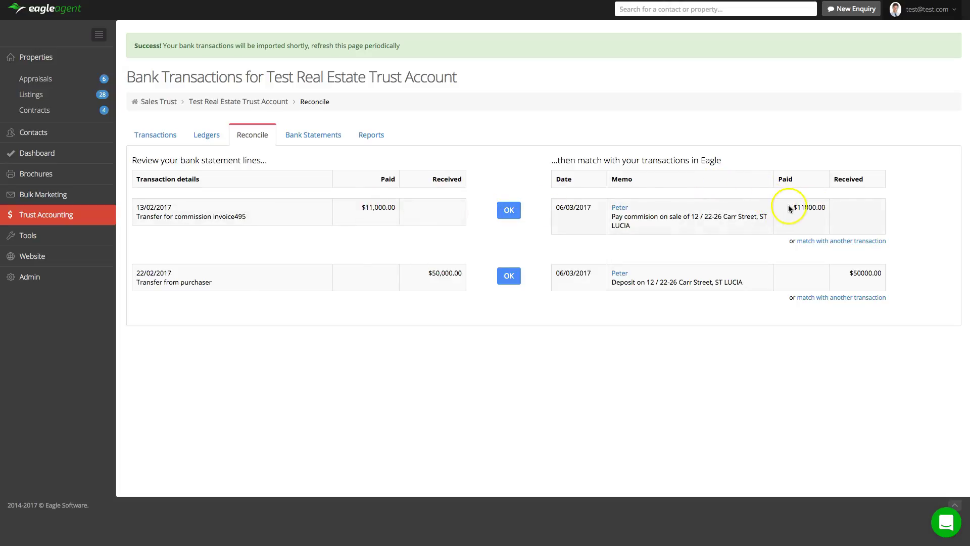
pyautogui.click(816, 243)
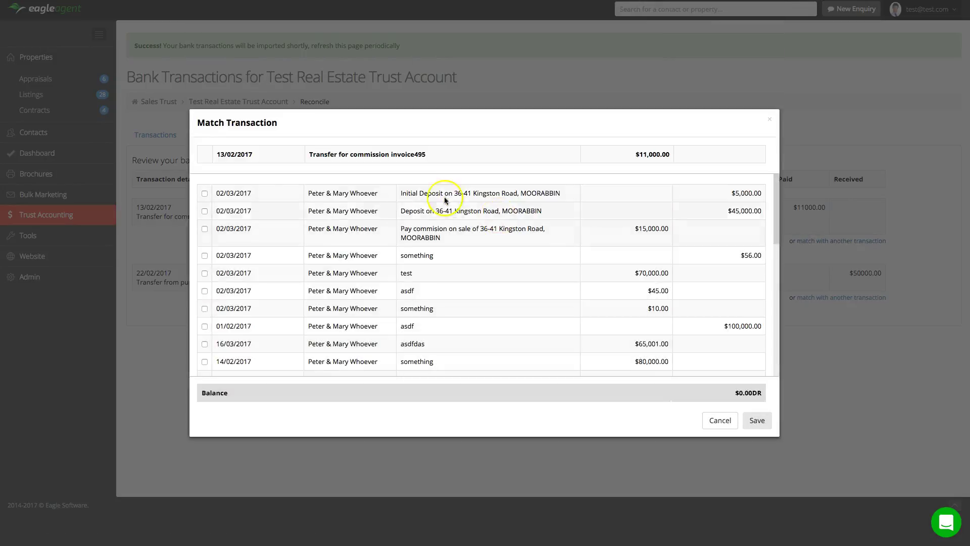
pyautogui.click(205, 193)
pyautogui.click(205, 210)
pyautogui.click(205, 212)
pyautogui.click(205, 193)
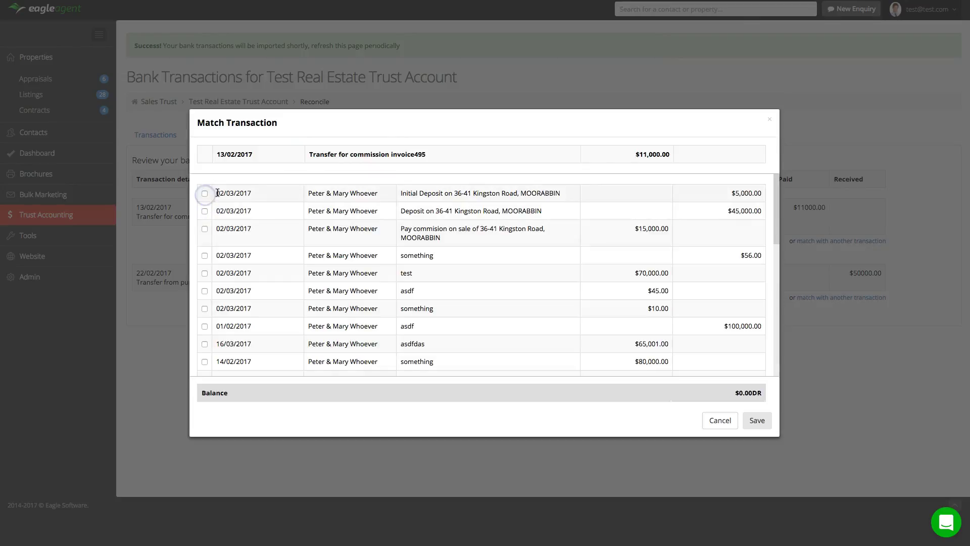
pyautogui.click(733, 422)
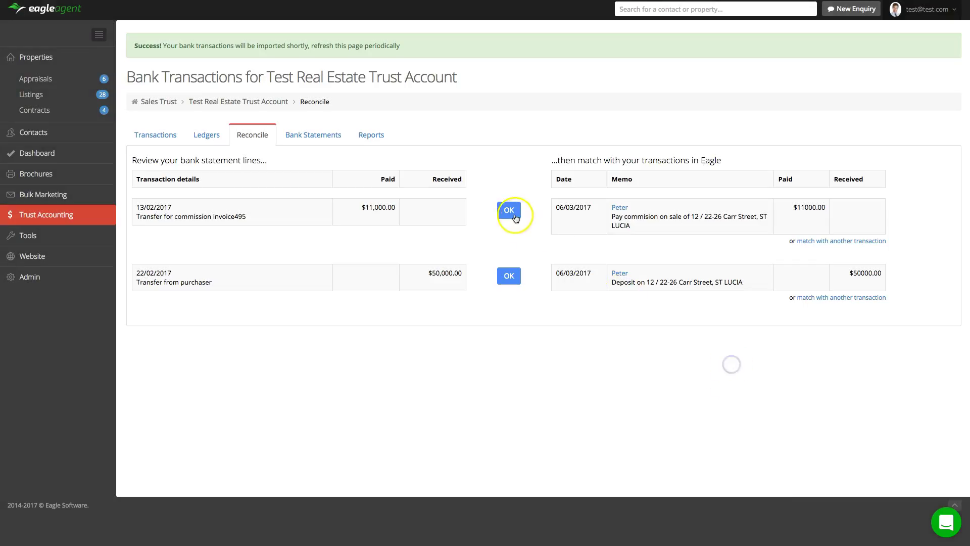
# Reconcile the commission invoice transfer and the purchaser transfer with their suggested commission and deposit transactions.
pyautogui.click(510, 211)
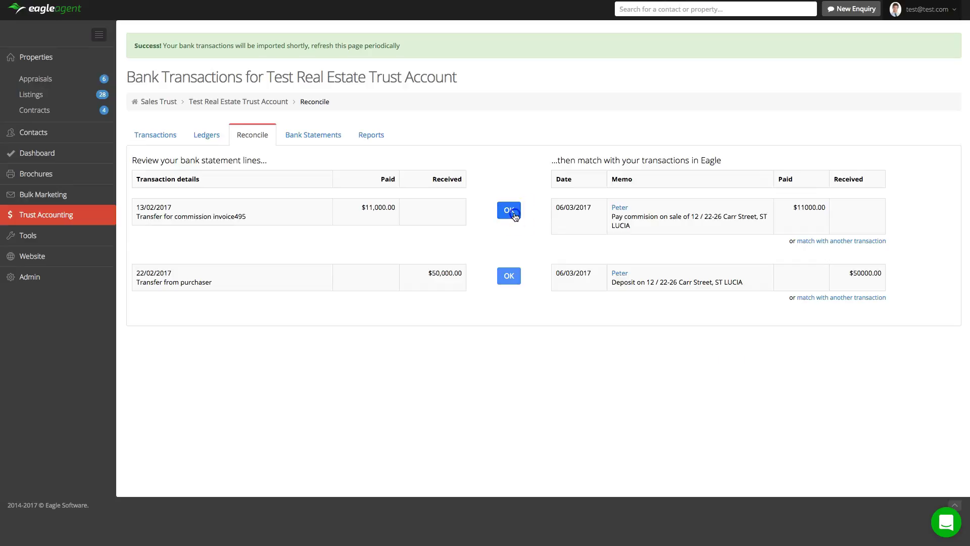
pyautogui.click(510, 211)
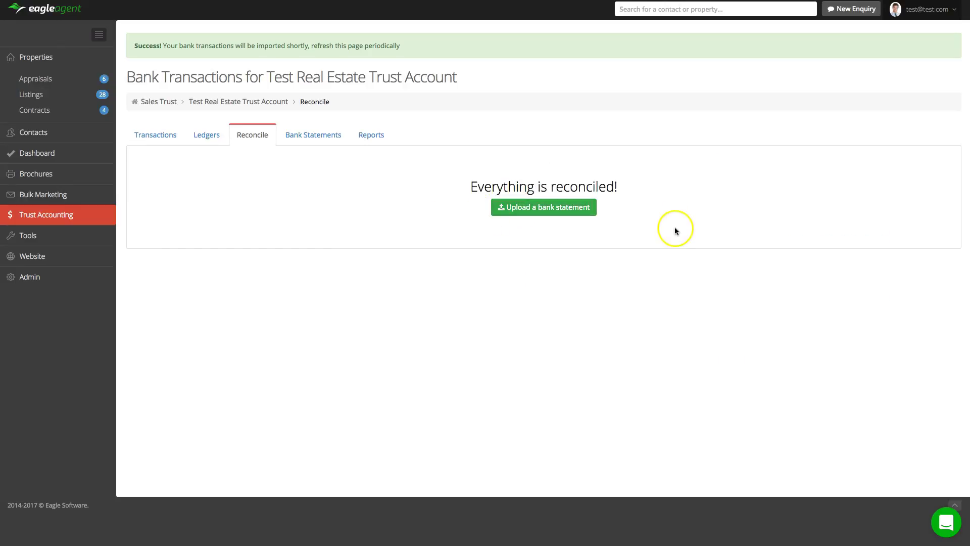
# Download the March 2017 report from the trust account's report history.
pyautogui.click(377, 137)
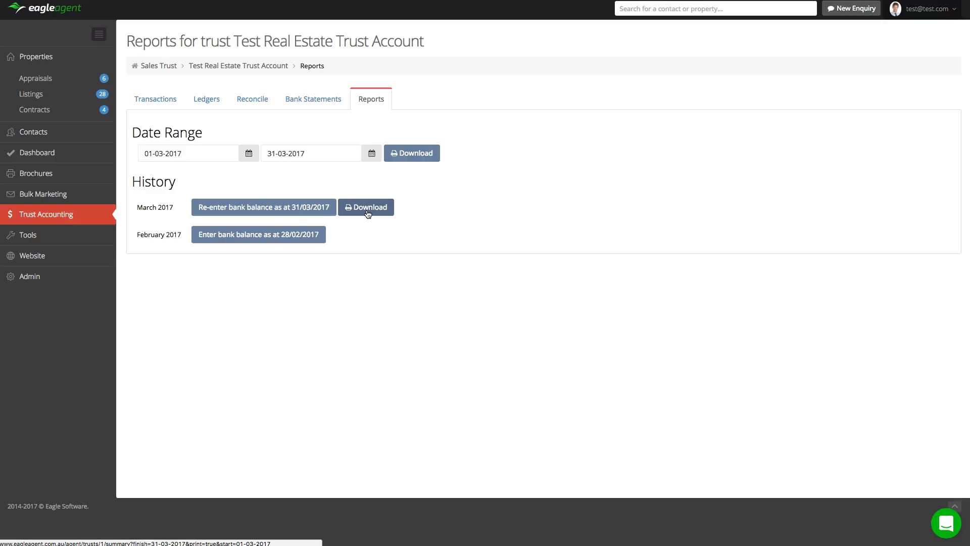
pyautogui.click(368, 213)
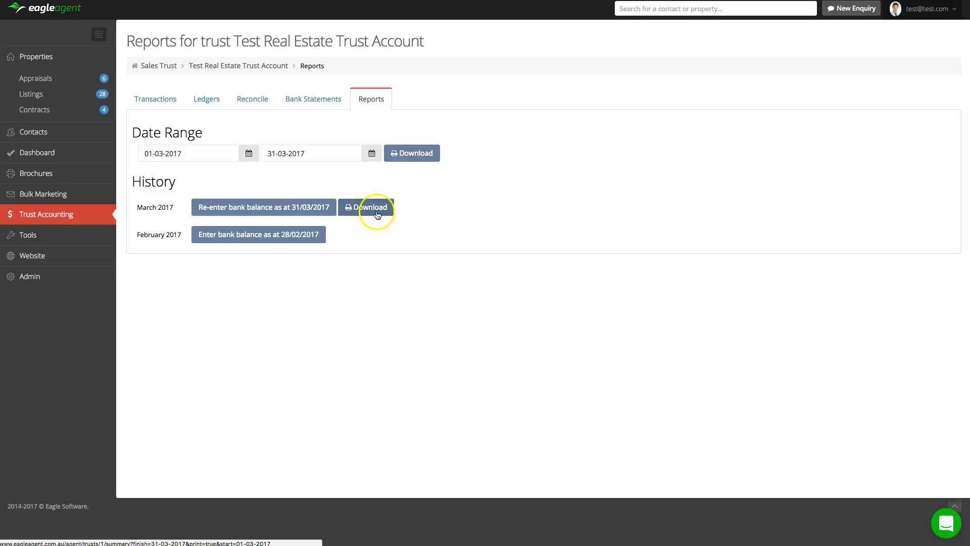